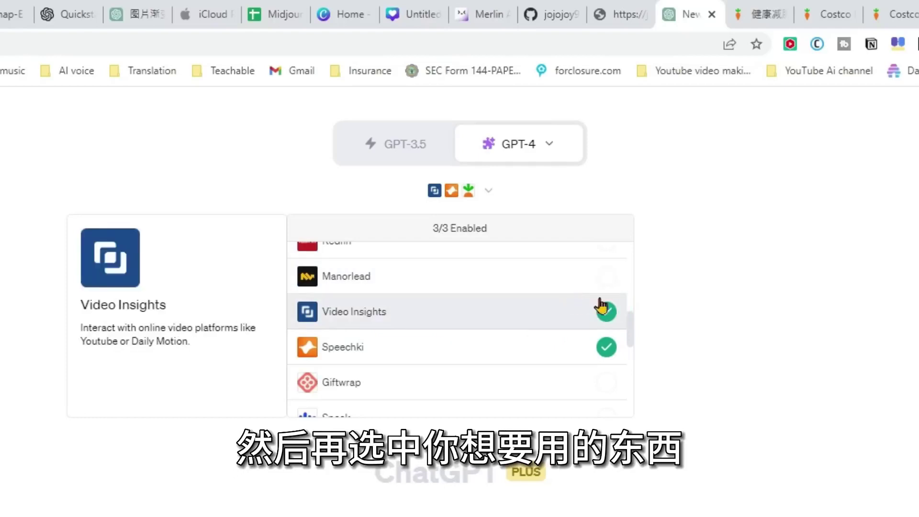
Enable the OpenTable plugin so Speechki, OpenTable and Instacart are active, with Video Insights off.
scroll(608, 339, "down", 2)
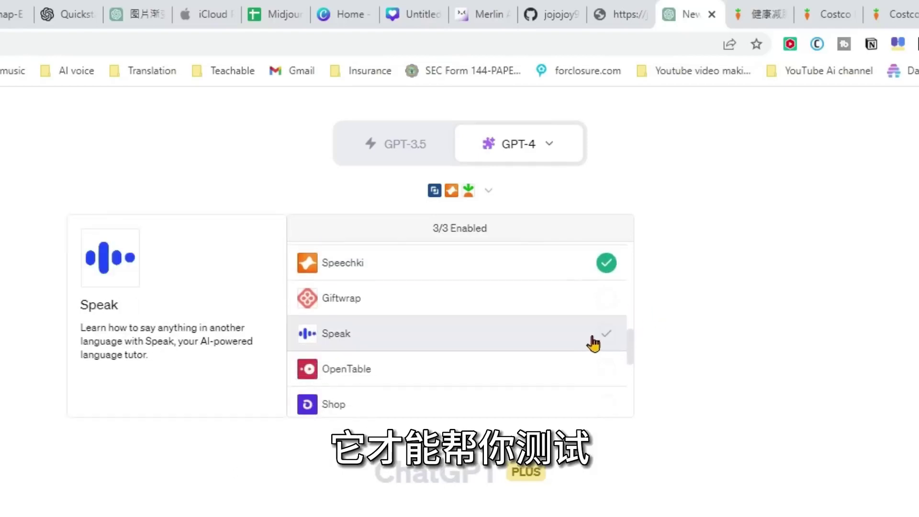
scroll(565, 345, "down", 2)
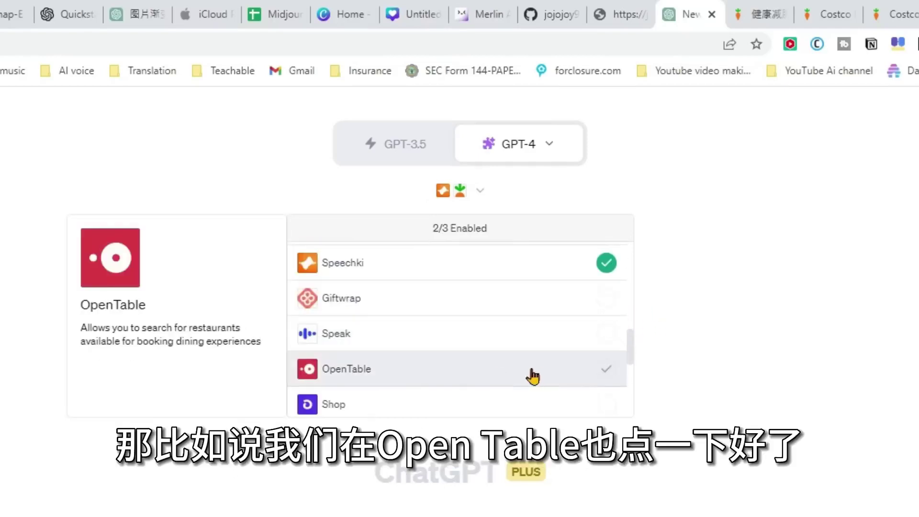
left_click(612, 370)
scroll(546, 339, "down", 3)
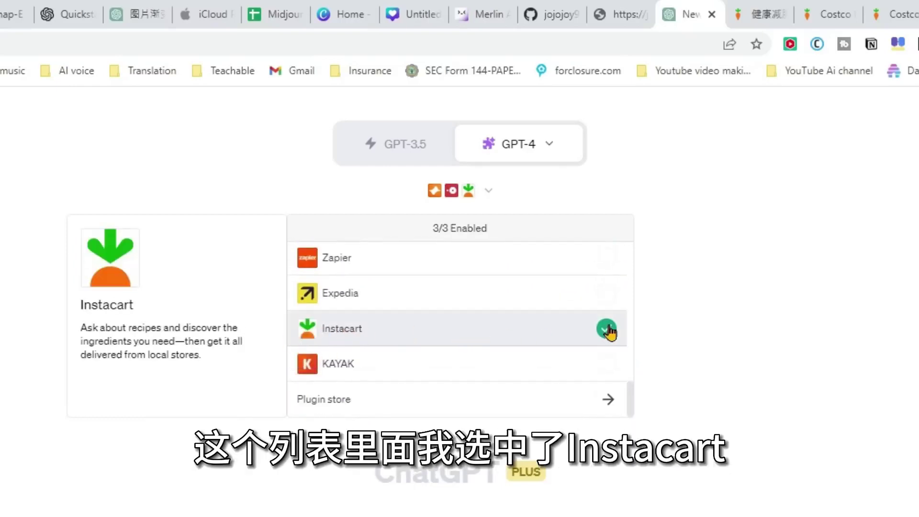
left_click(667, 316)
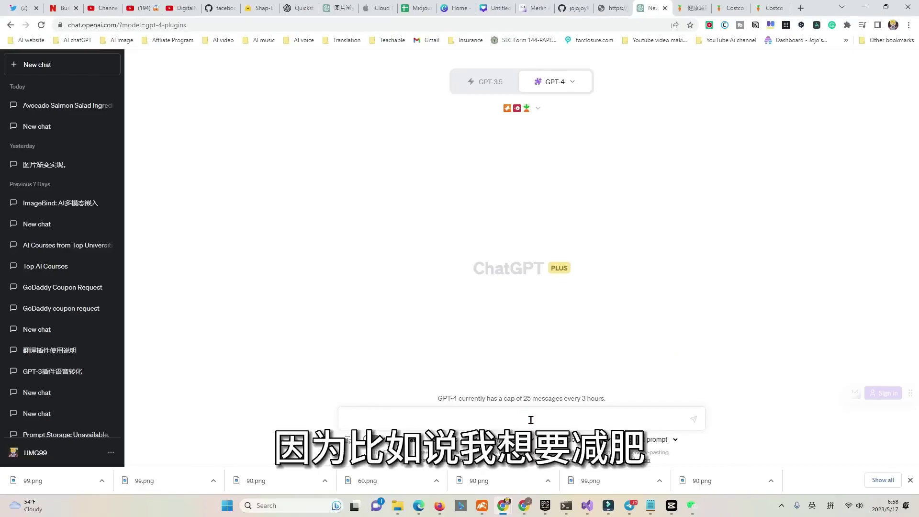
Ask for a weight-loss recipe, then reply 对 to have its ingredients added to Instacart.
type("我想要减肥，你能给我一些食谱推荐吗，并把食材加到instacart")
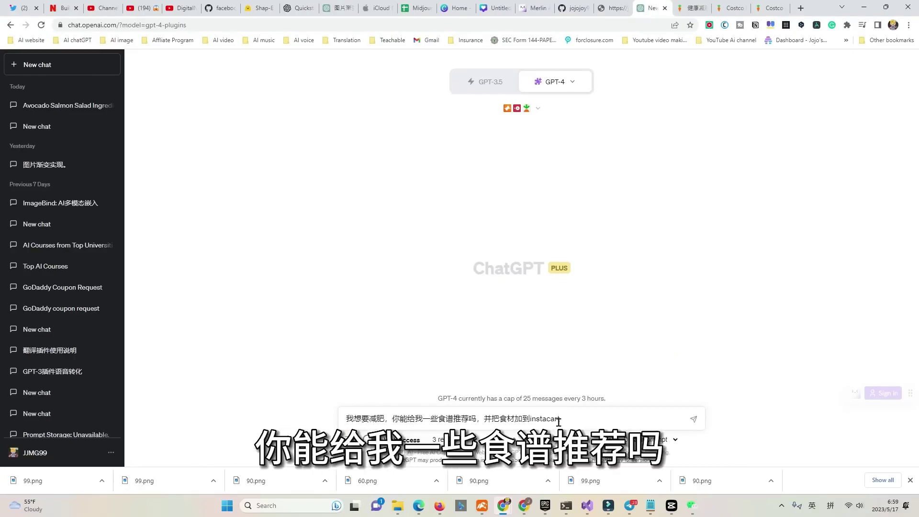
key("Return")
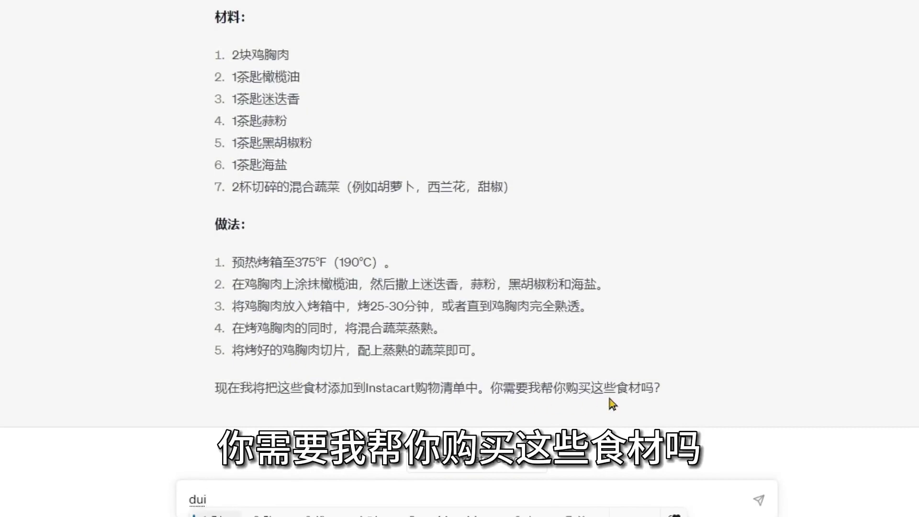
key("space")
key("Return")
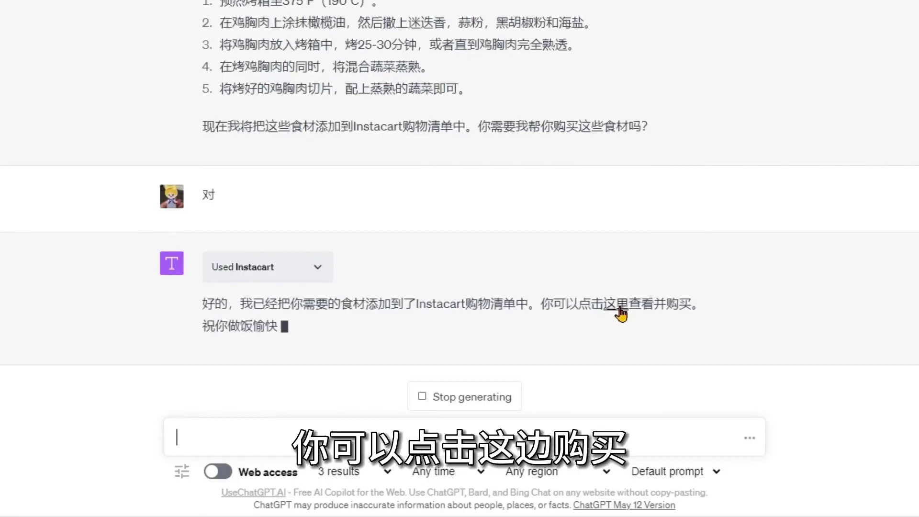
Check the Instacart roast chicken list, find 0 ingredients matched, and return to ChatGPT.
left_click(618, 309)
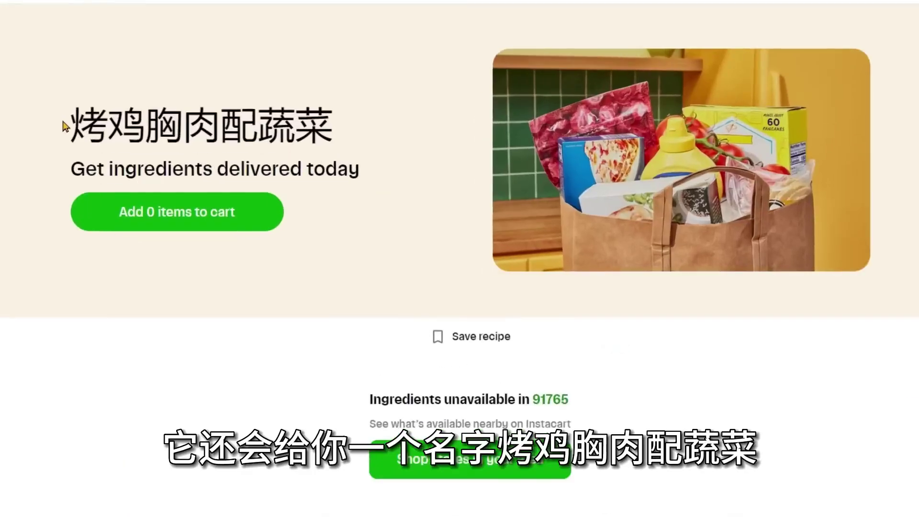
left_click_drag(65, 127, 348, 140)
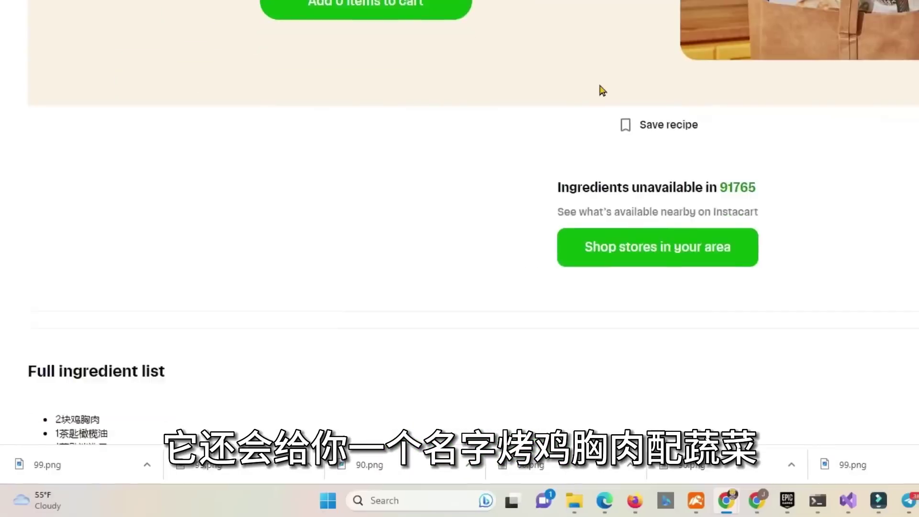
scroll(417, 301, "down", 3)
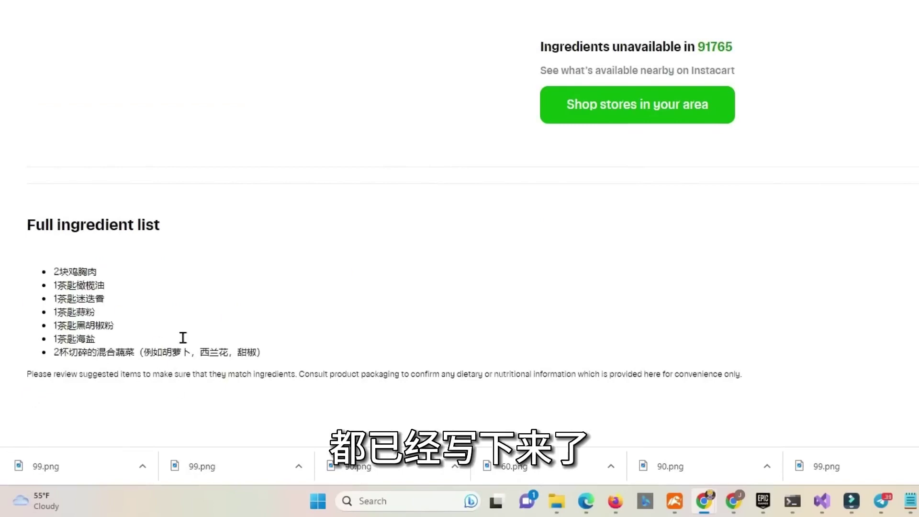
left_click(566, 117)
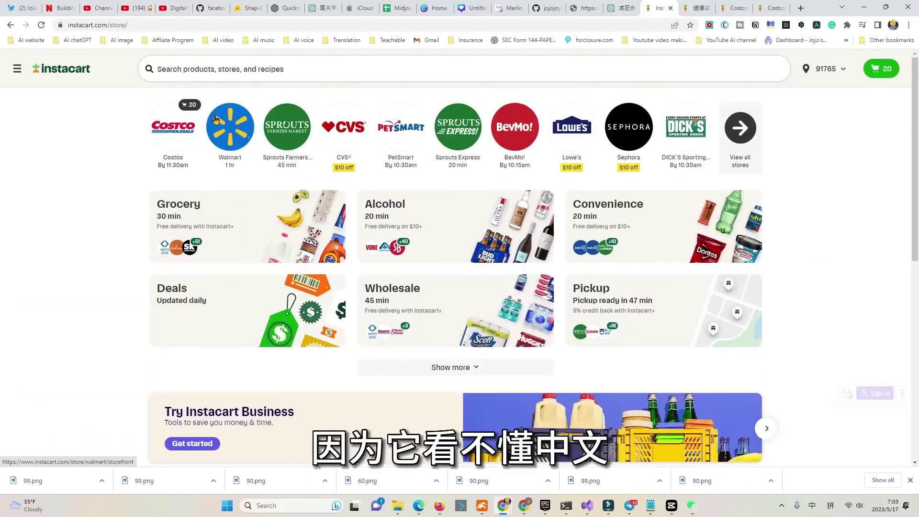
key("ctrl+Tab")
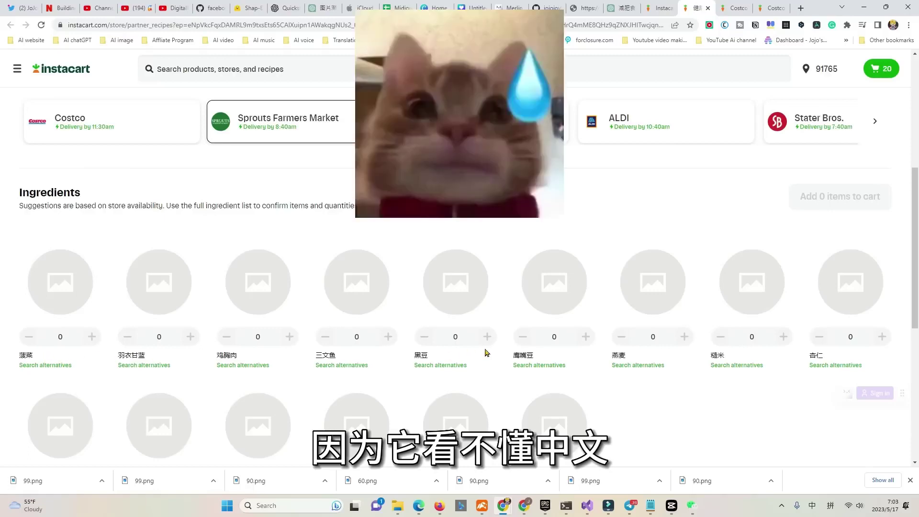
scroll(527, 357, "down", 3)
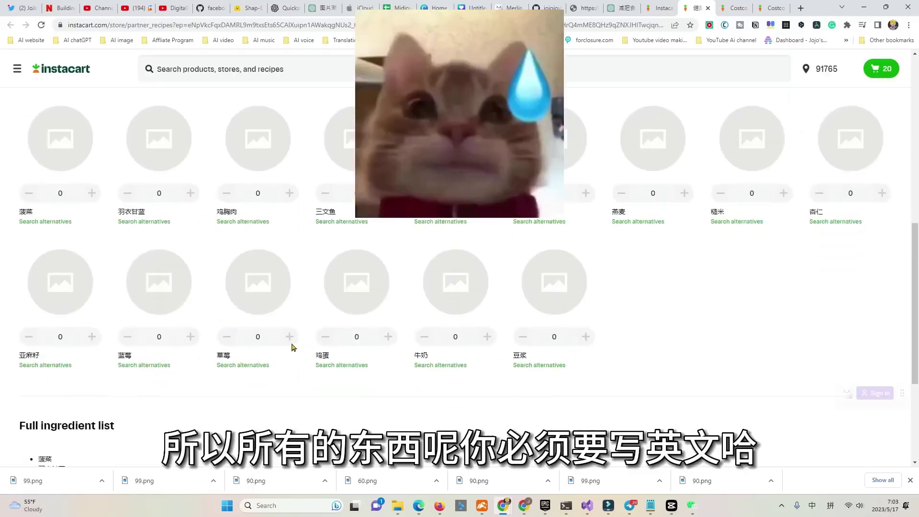
scroll(492, 223, "down", 2)
scroll(538, 222, "up", 3)
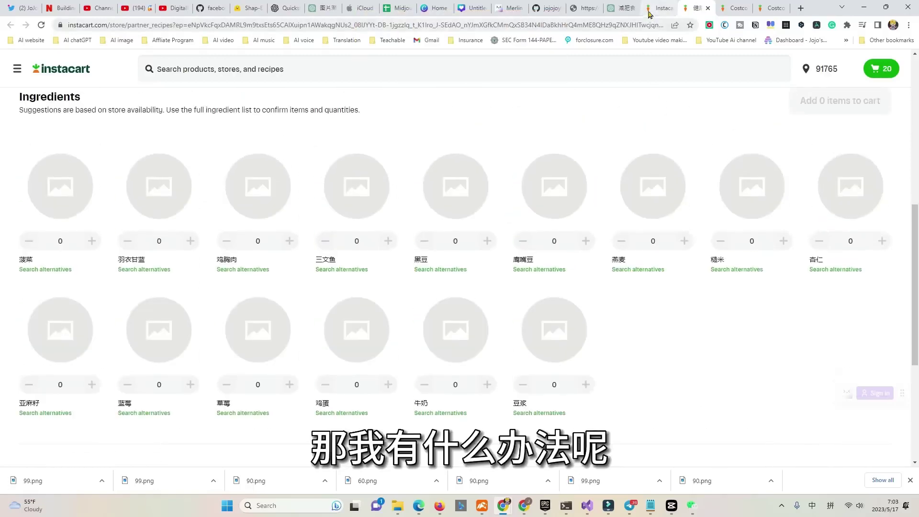
left_click(608, 10)
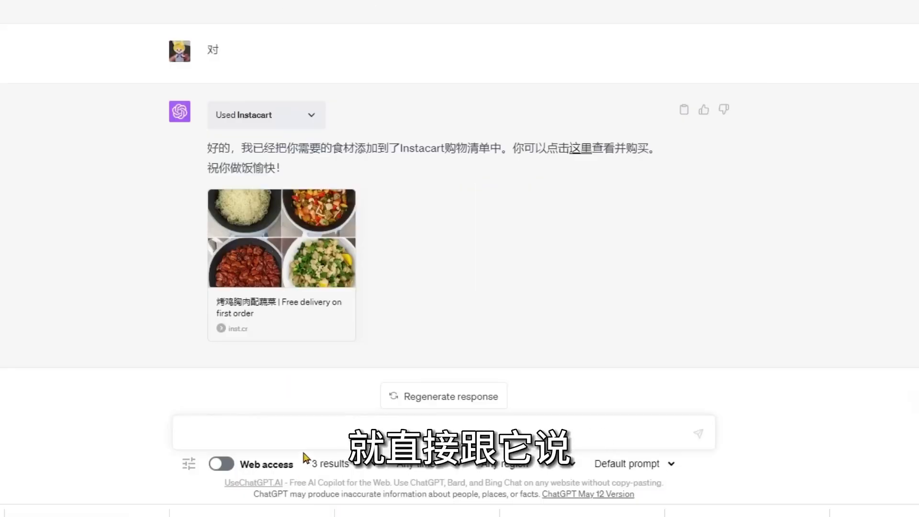
Ask ChatGPT to add the ingredients in English, then open the Baked Chicken Breast with Vegetables list.
type("can you change the ingredients to english and add them to instacart")
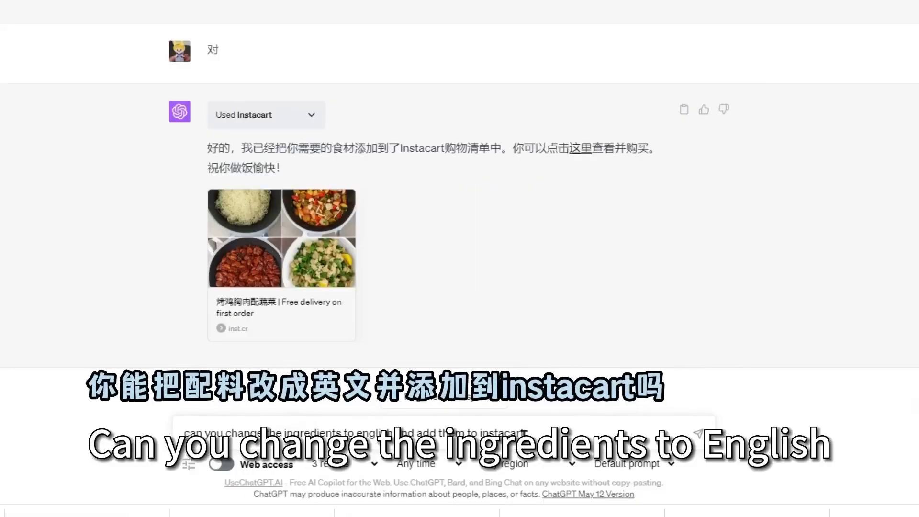
key("Return")
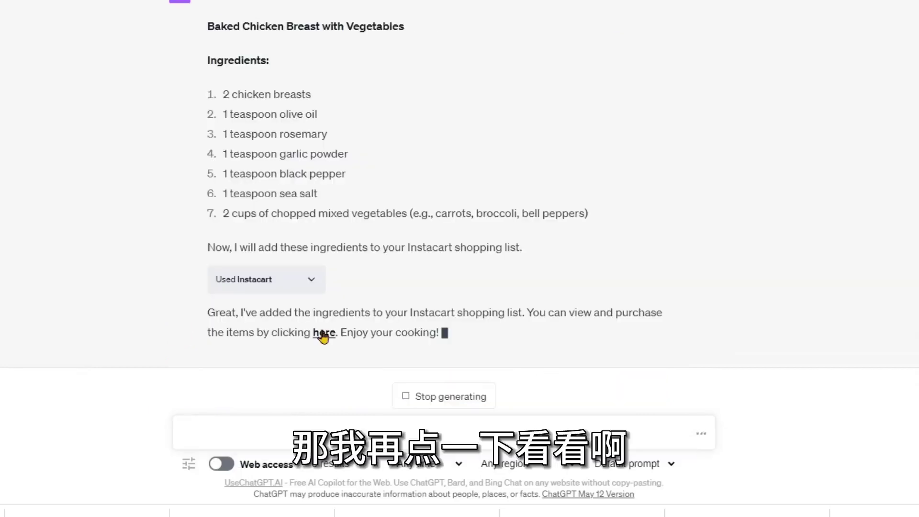
left_click(322, 332)
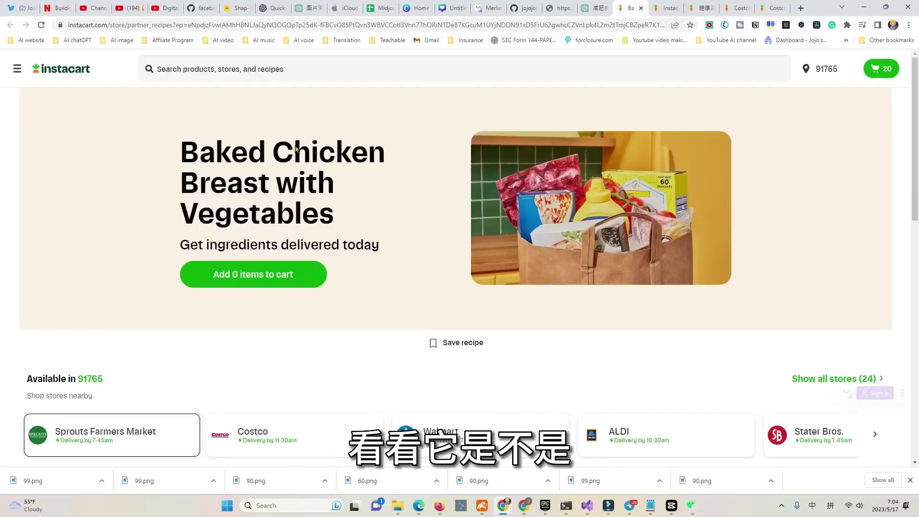
Review the English recipe's ingredients and browse the additional nearby stores.
scroll(380, 242, "down", 5)
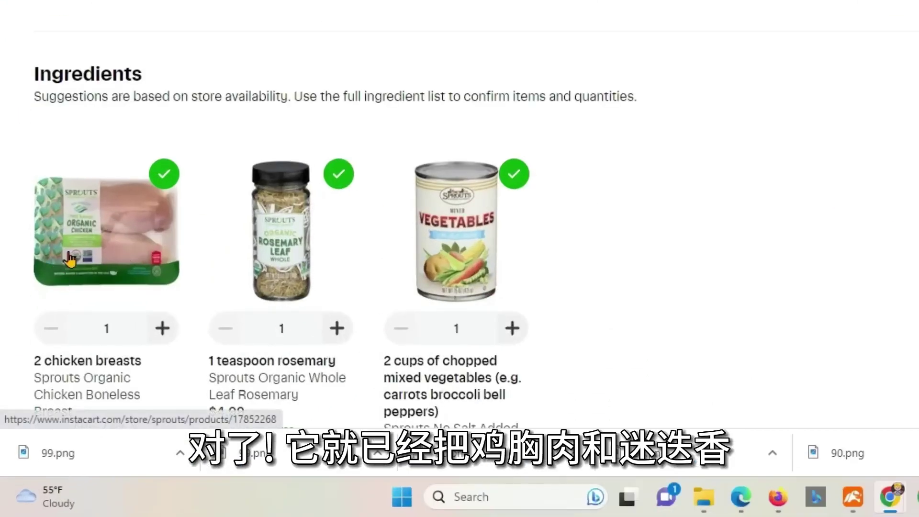
scroll(294, 225, "down", 2)
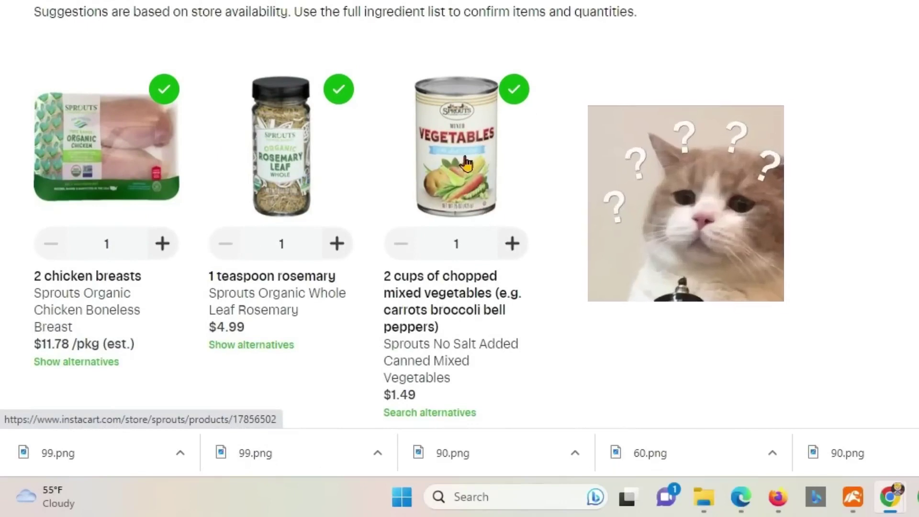
scroll(709, 158, "down", 2)
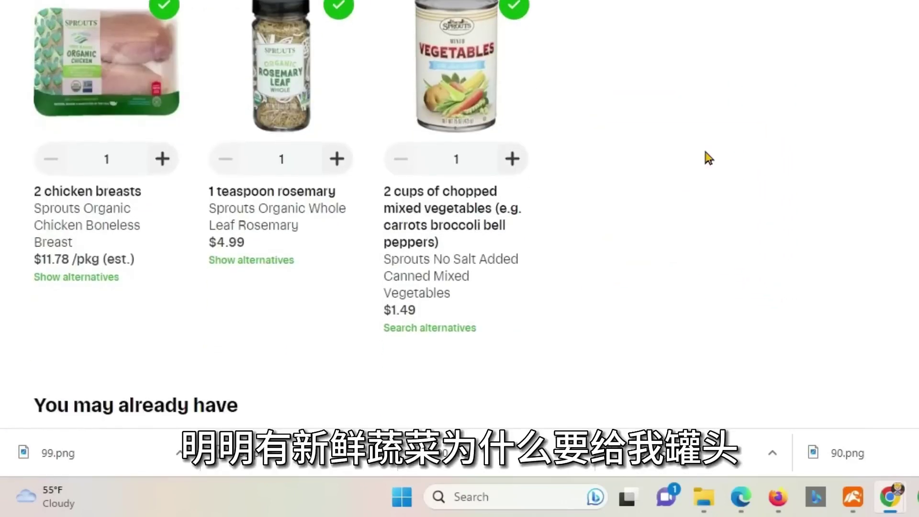
scroll(665, 96, "up", 2)
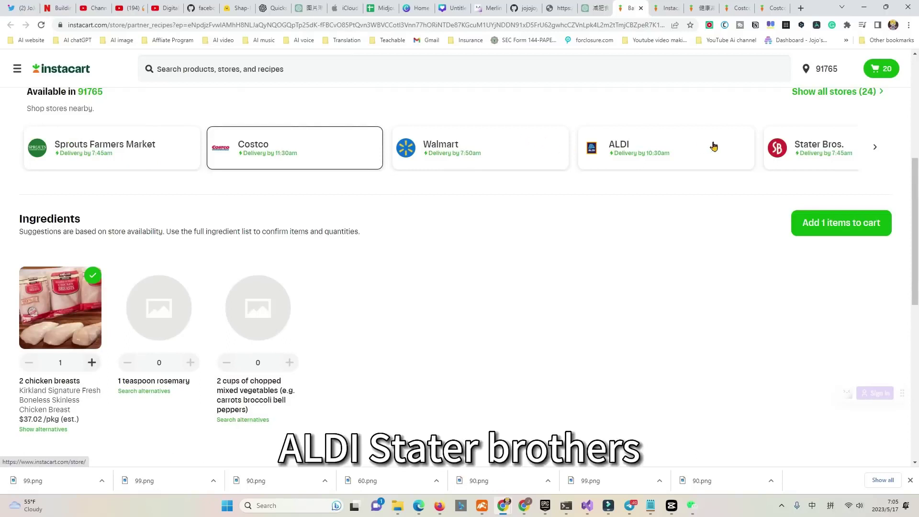
left_click(875, 149)
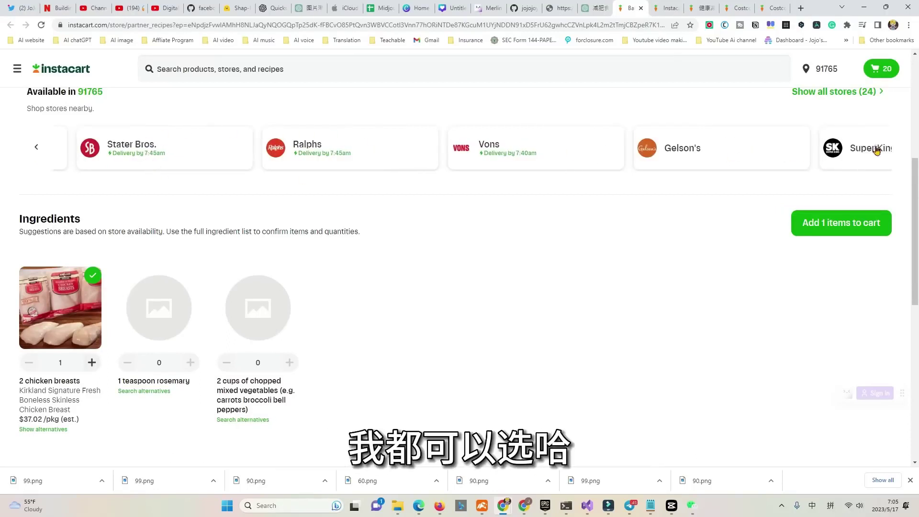
left_click(875, 148)
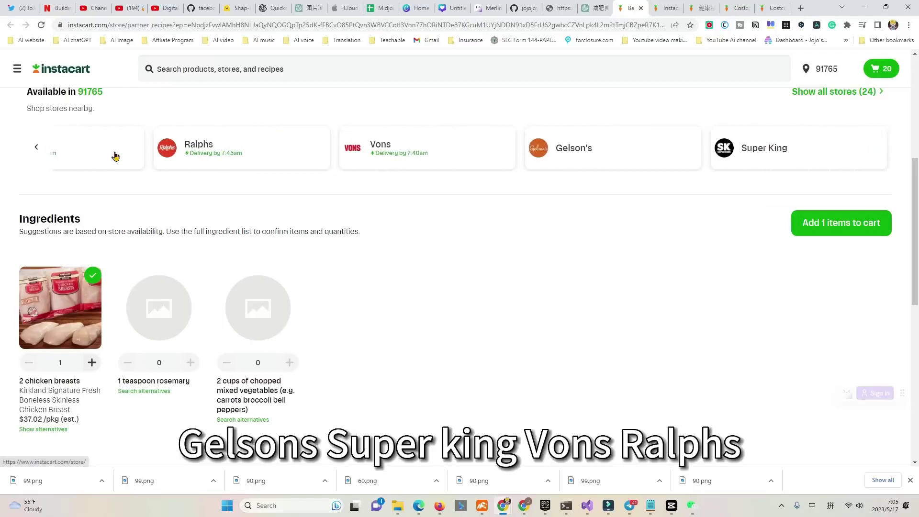
Switch the recipe's store to Vons and review the newly matched products.
scroll(467, 274, "down", 2)
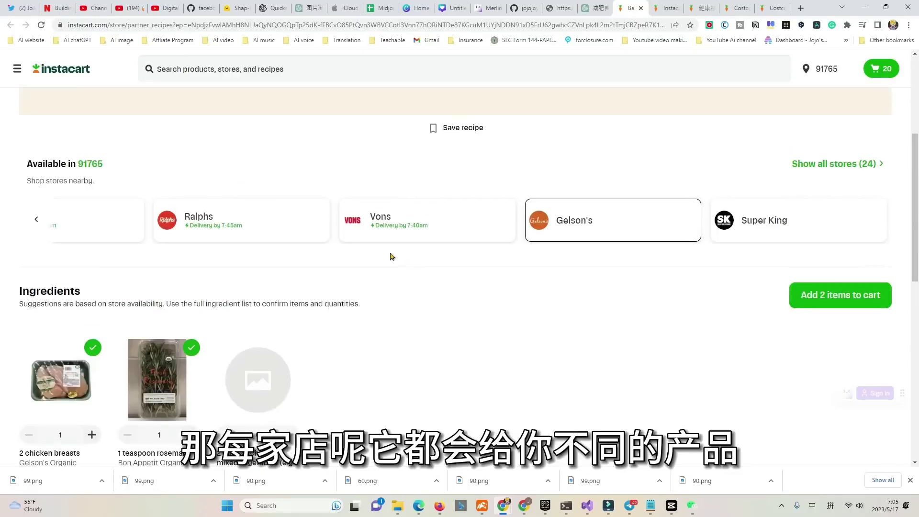
scroll(106, 373, "down", 2)
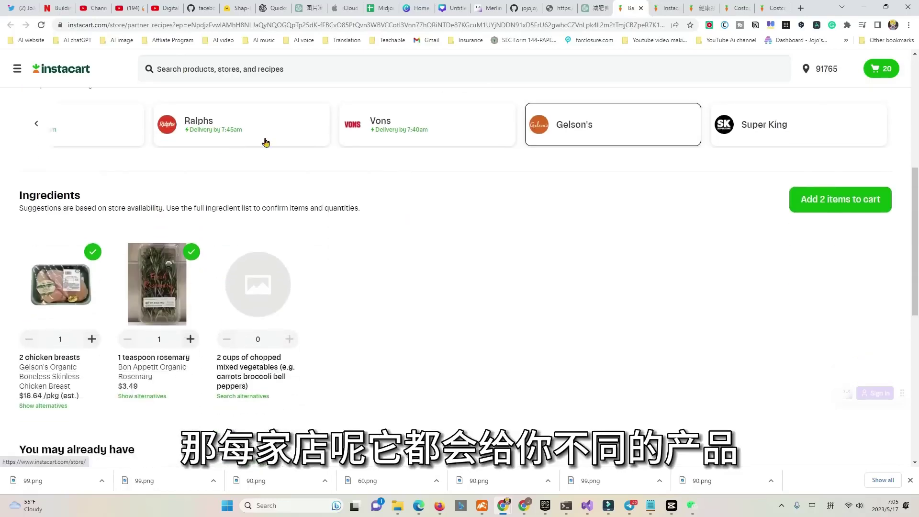
left_click(401, 129)
scroll(288, 225, "down", 2)
scroll(287, 245, "down", 2)
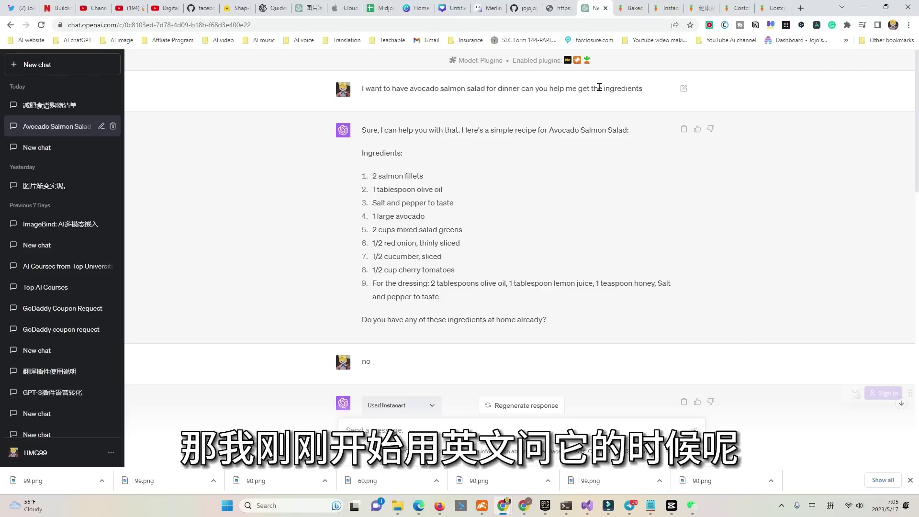
Open the Avocado Salmon Salad Instacart shopping list from the chat.
scroll(551, 285, "down", 4)
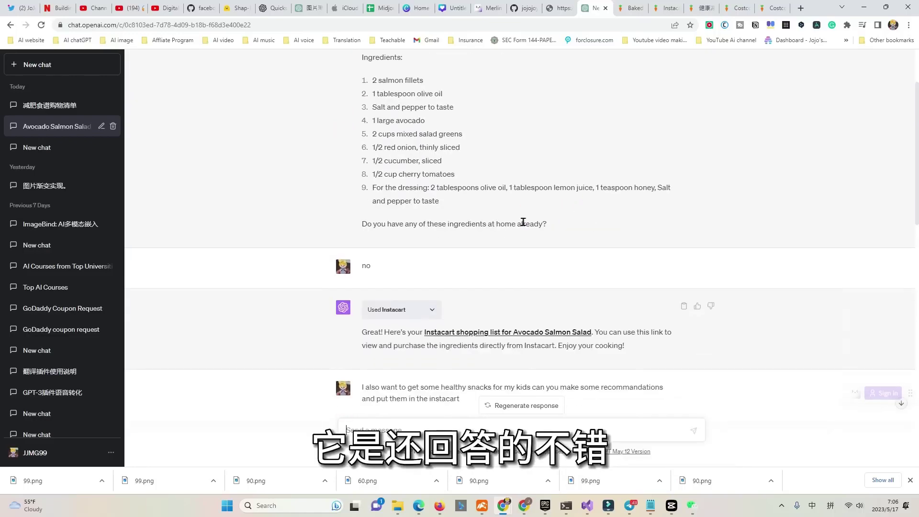
left_click(536, 237)
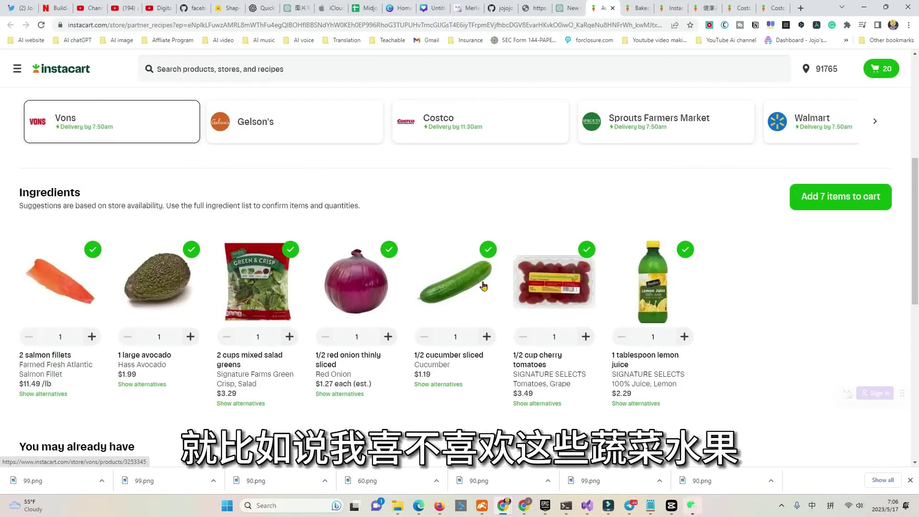
Exclude lemon juice and cherry tomatoes, then add the other five salad ingredients to the Vons cart.
left_click(685, 251)
left_click(588, 250)
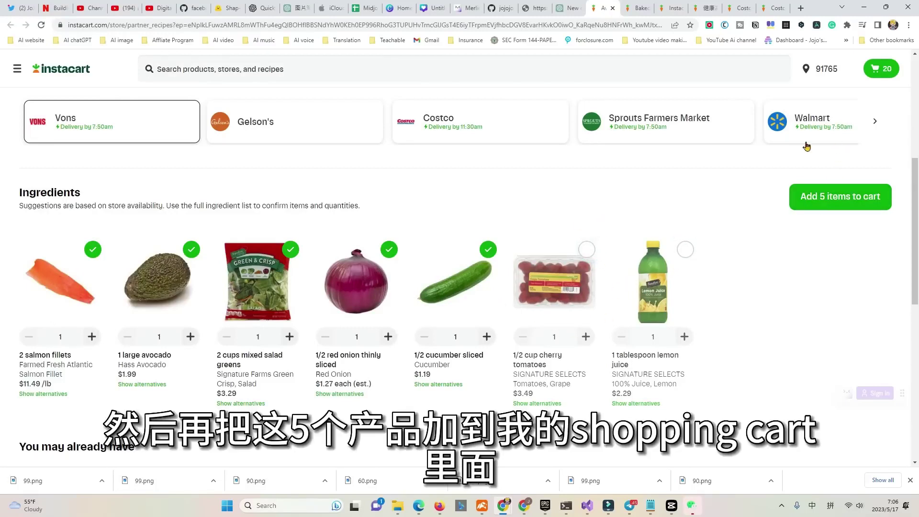
left_click(832, 207)
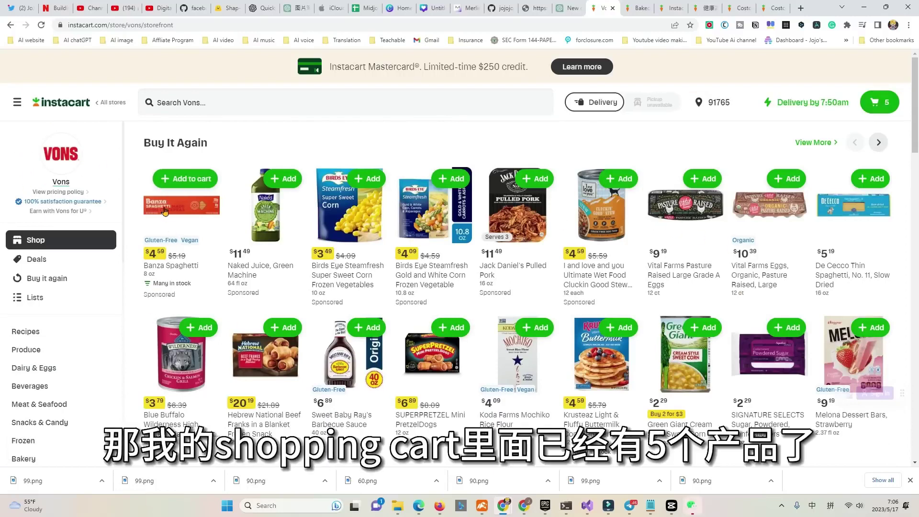
scroll(736, 266, "down", 9)
scroll(736, 266, "down", 6)
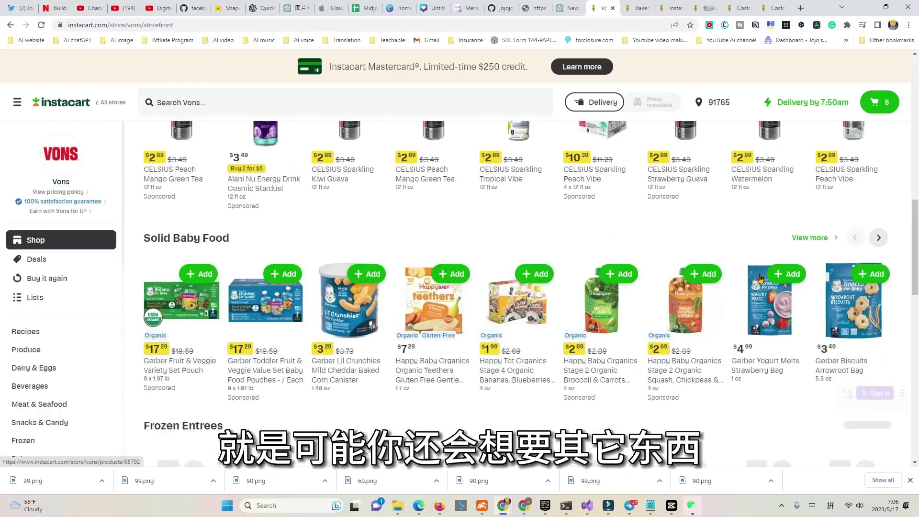
scroll(728, 215, "up", 4)
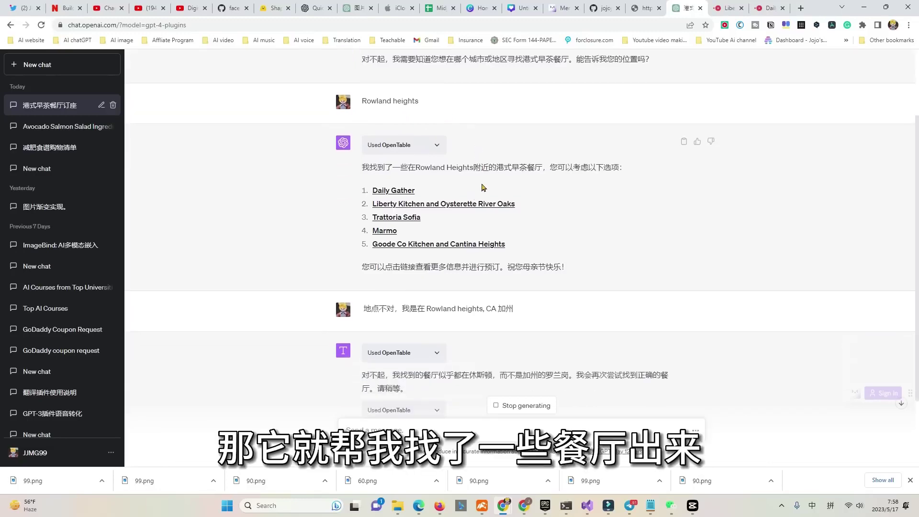
Check that the Daily Gather OpenTable listing is in Houston, TX, then return to ChatGPT.
left_click(769, 8)
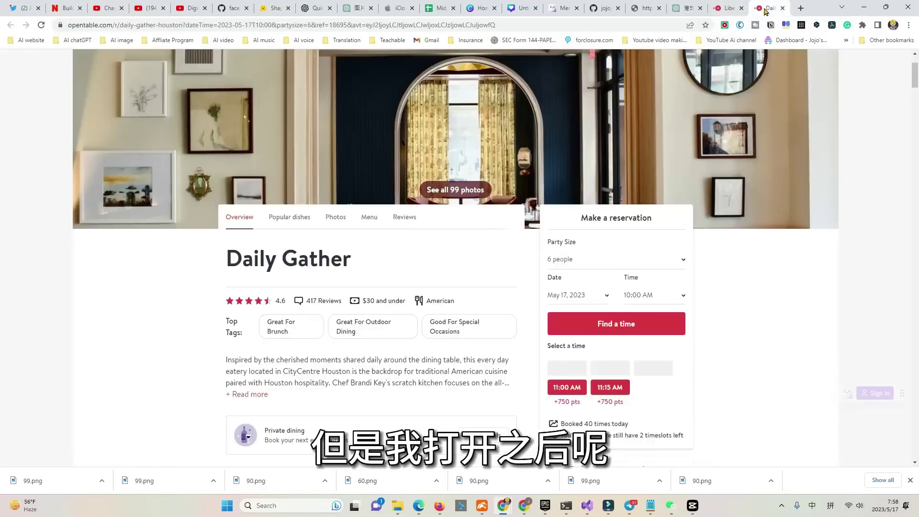
scroll(566, 212, "down", 3)
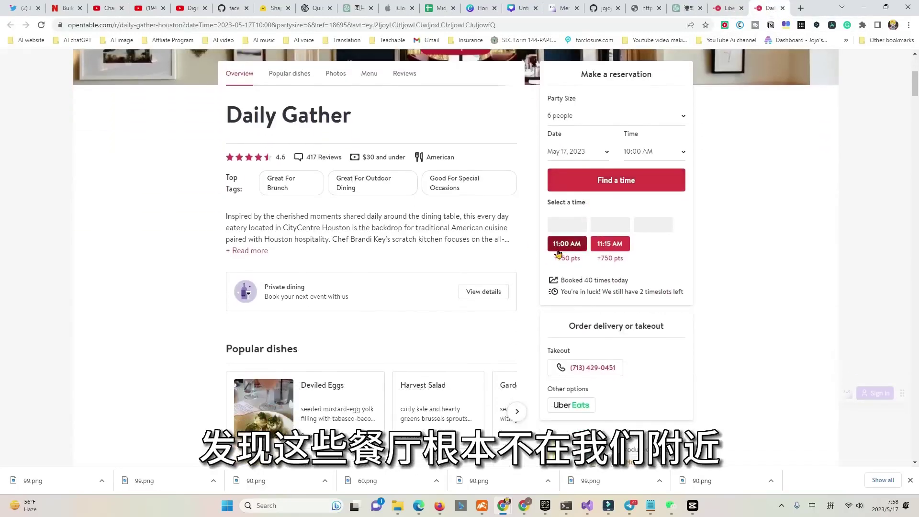
scroll(677, 285, "down", 2)
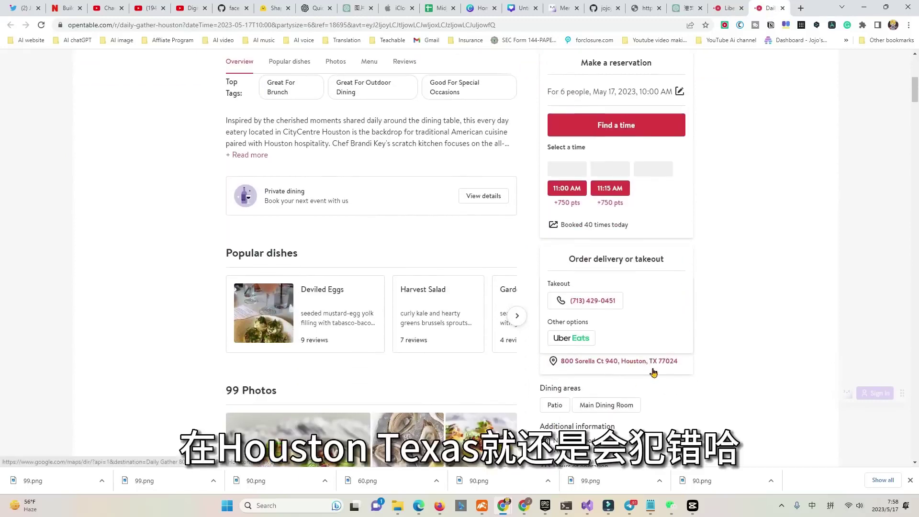
left_click(680, 8)
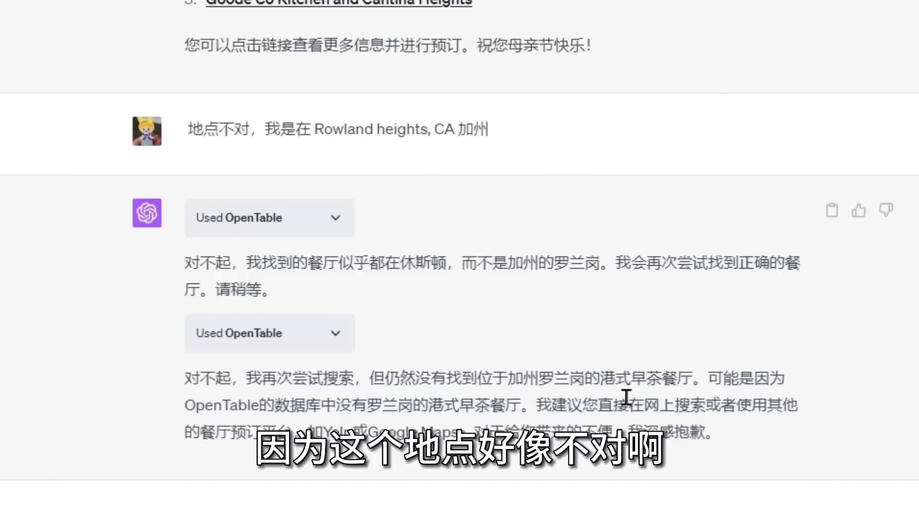
Scroll up to the edX reply offering only non-degree AI courses.
scroll(439, 366, "up", 8)
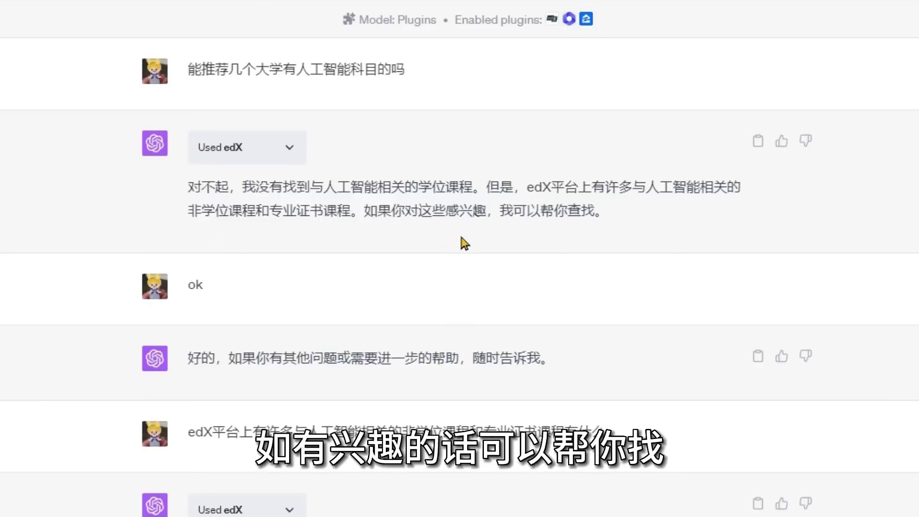
Scroll down to the English AI-course question and edX's three recommended courses.
scroll(658, 217, "down", 3)
scroll(660, 223, "down", 5)
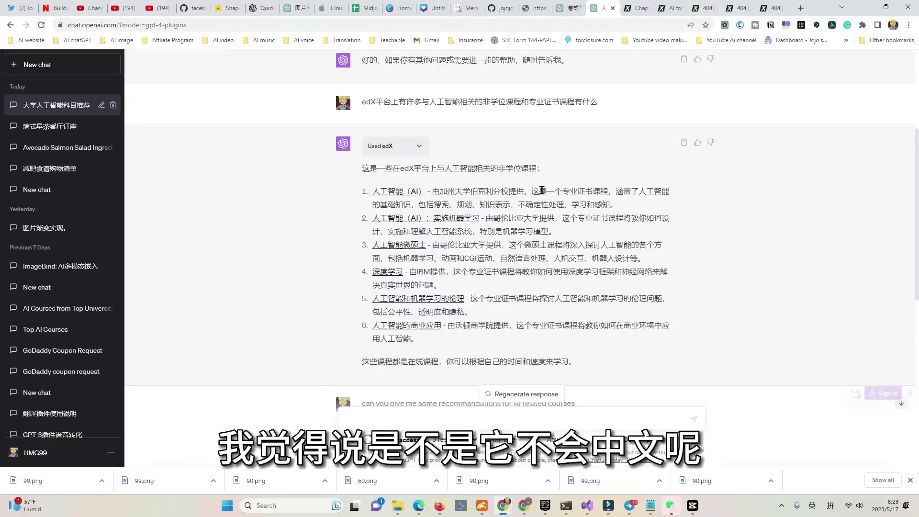
scroll(543, 193, "down", 3)
scroll(544, 194, "down", 4)
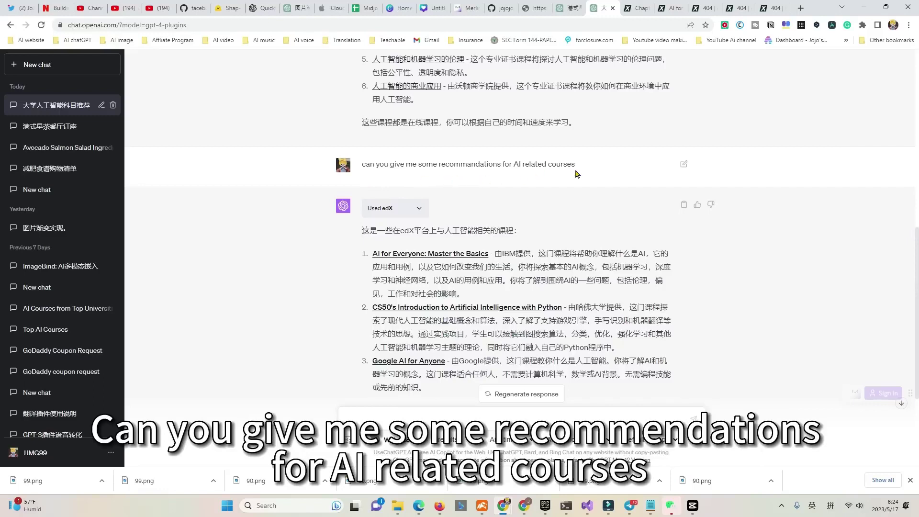
Scroll ChatGPT's reply to the recommended course cards, including Google AI for Anyone.
scroll(580, 175, "down", 2)
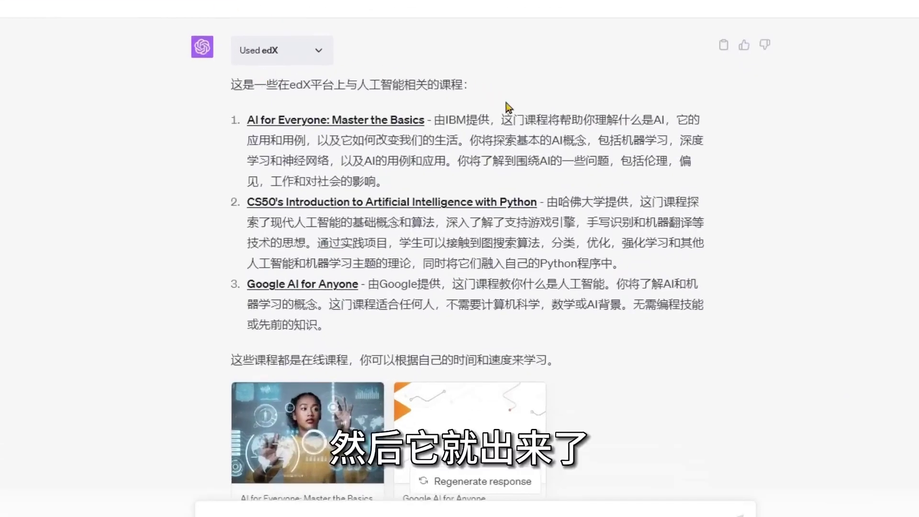
scroll(497, 95, "down", 2)
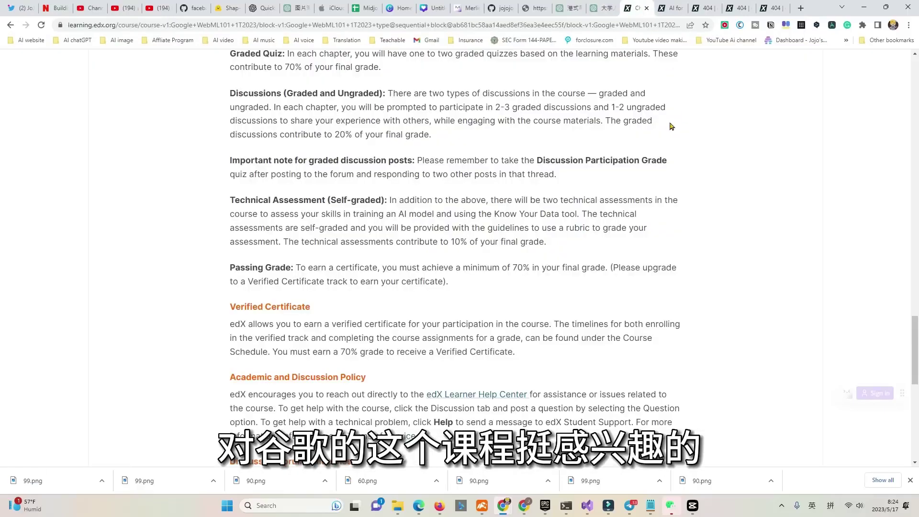
scroll(669, 125, "up", 10)
Open the Google AI for Anyone course outline and expand Chapters 2 and 3.
scroll(591, 254, "up", 15)
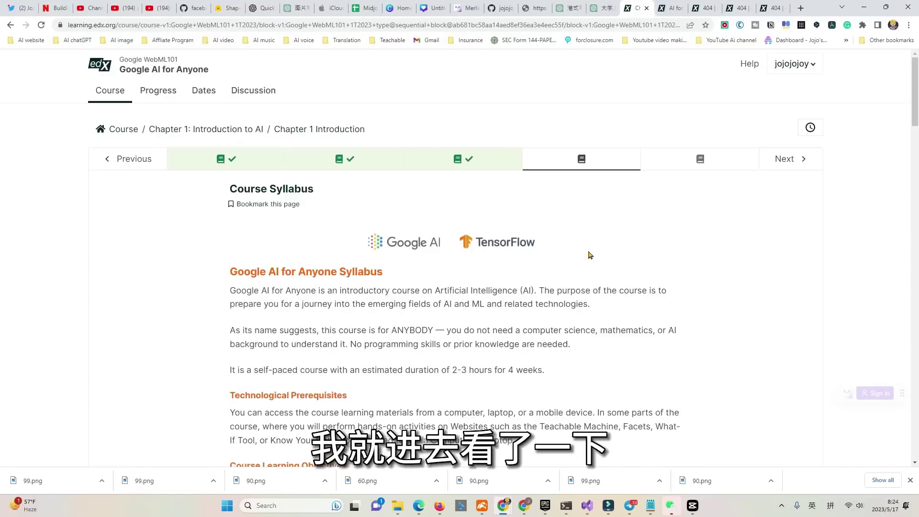
left_click(123, 130)
scroll(277, 231, "down", 7)
scroll(277, 232, "down", 1)
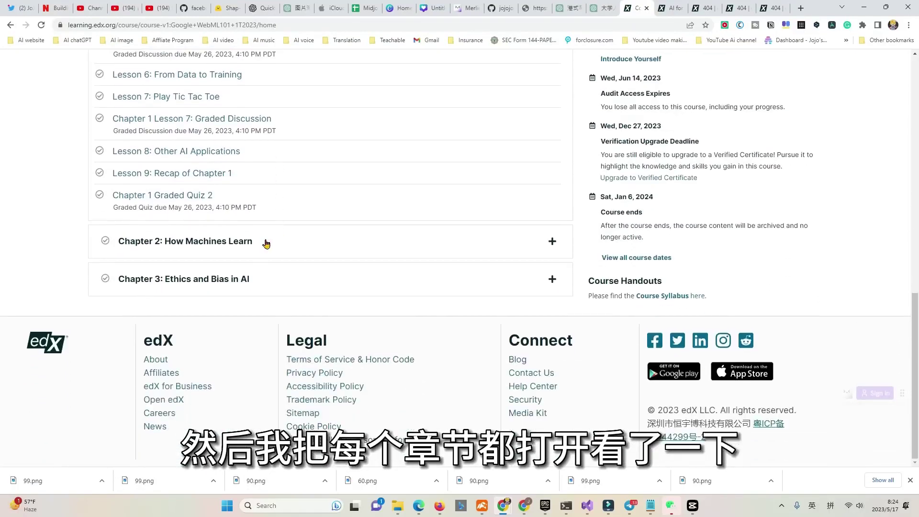
left_click(268, 242)
scroll(289, 247, "down", 5)
scroll(294, 284, "down", 1)
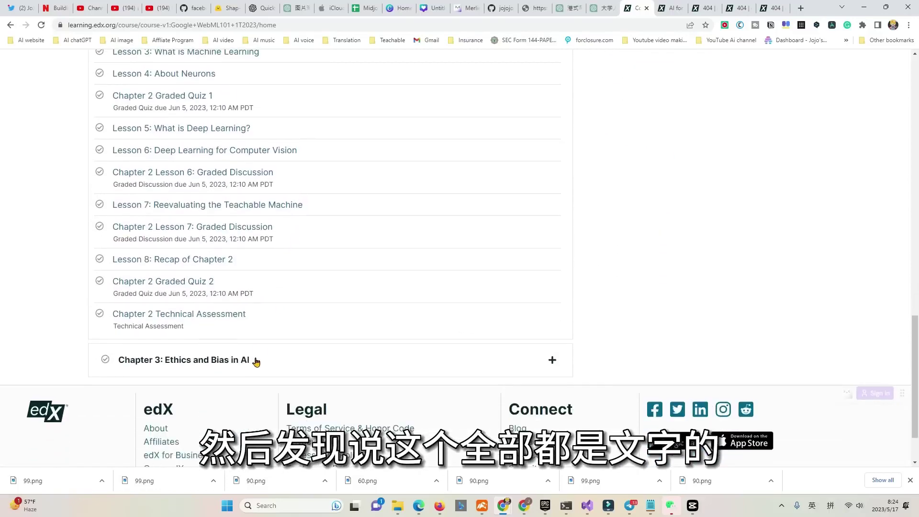
left_click(256, 361)
scroll(380, 304, "up", 10)
scroll(381, 303, "up", 8)
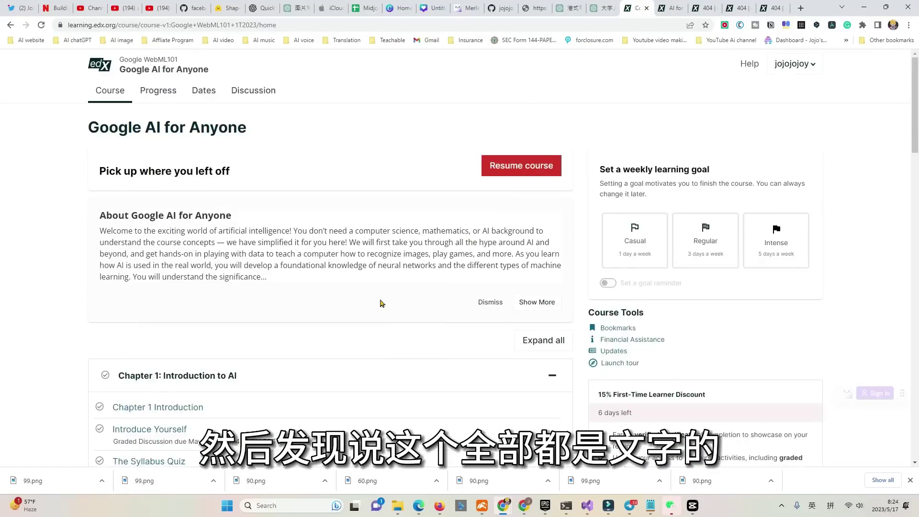
In the AI for Everyone course, open Lesson 7: Play Tic Tac Toe and its Machine Learning video.
left_click(670, 8)
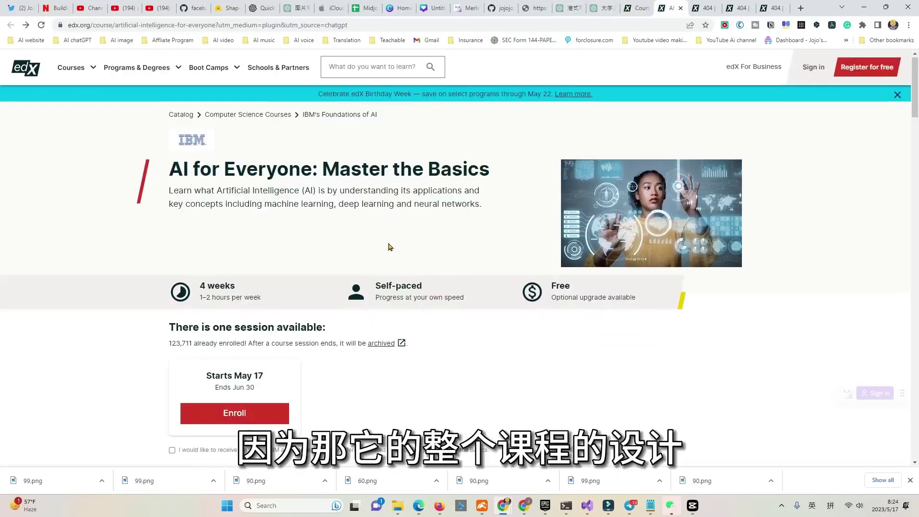
scroll(406, 251, "down", 3)
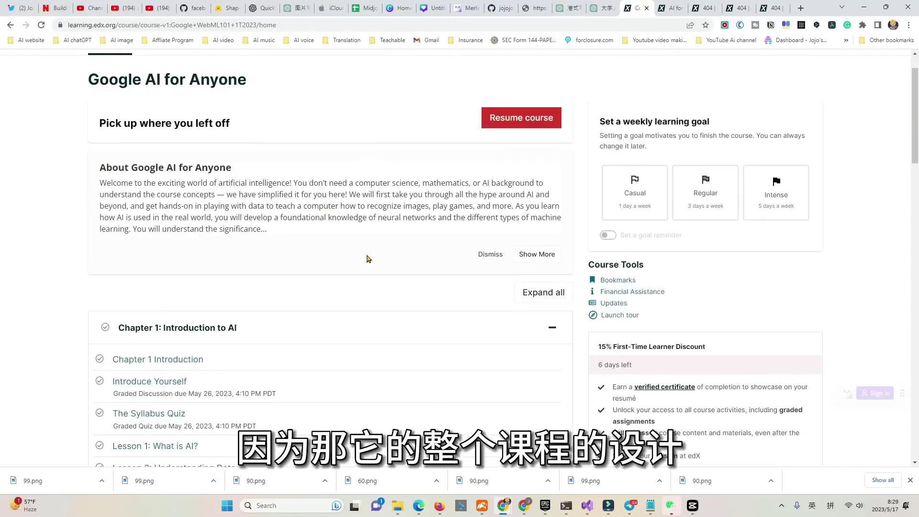
scroll(367, 258, "down", 5)
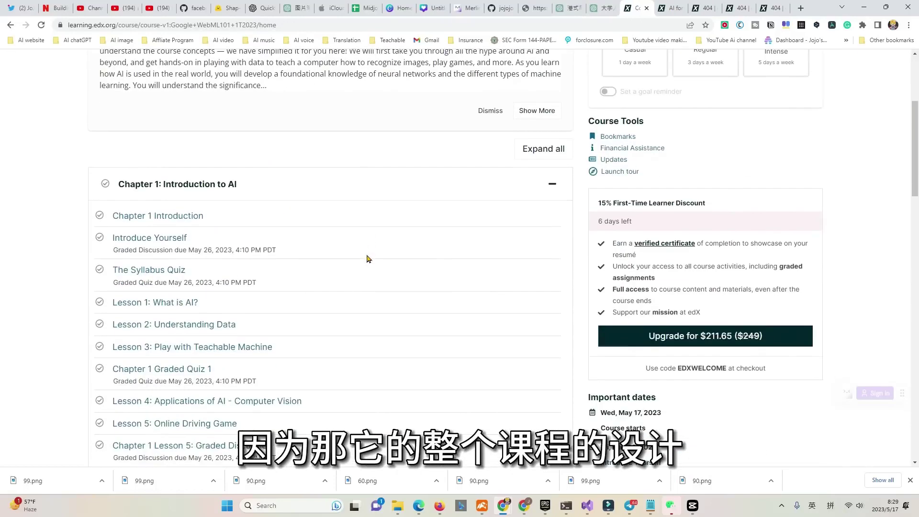
scroll(366, 259, "down", 4)
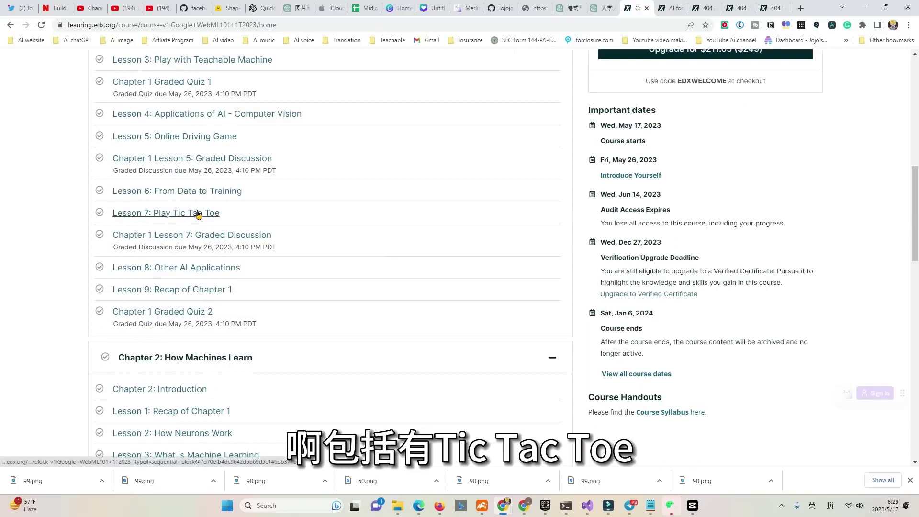
left_click(199, 215)
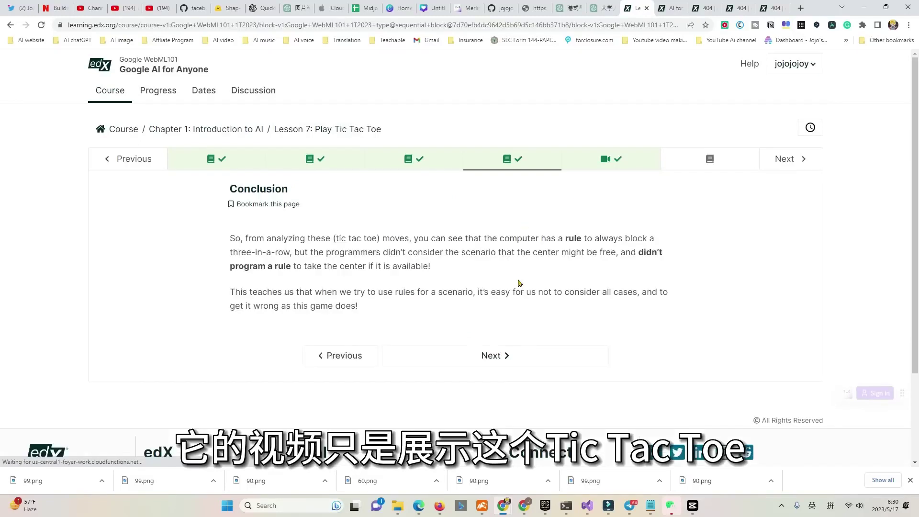
left_click(599, 166)
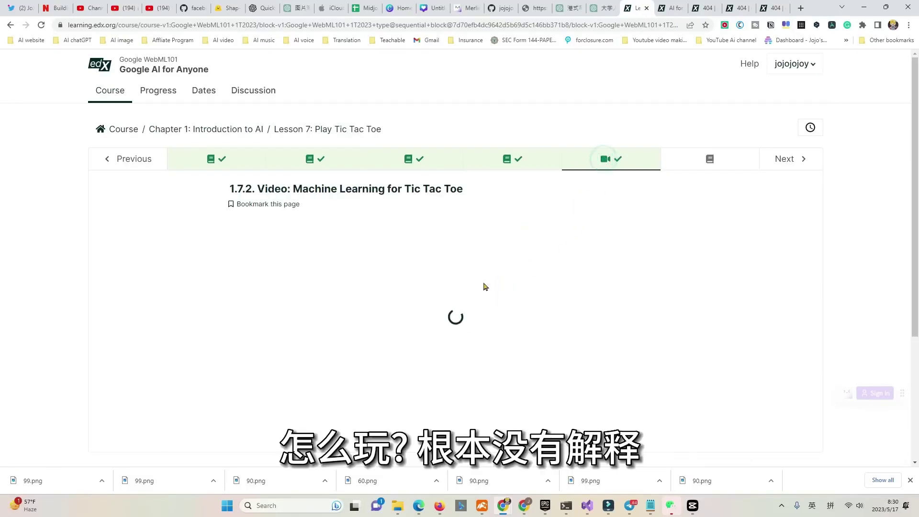
Expand Chapter 2: How Machines Learn, then switch to the CS50 AI with Python course.
scroll(516, 298, "down", 2)
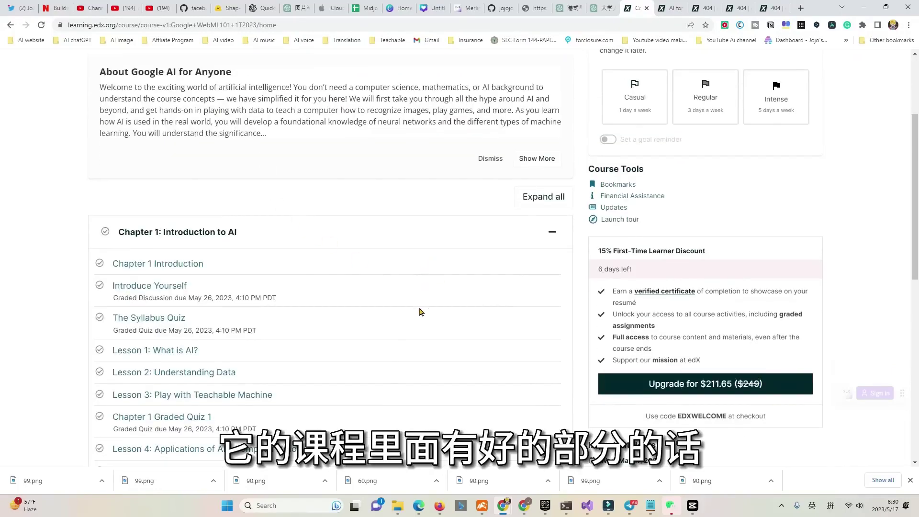
scroll(421, 311, "down", 2)
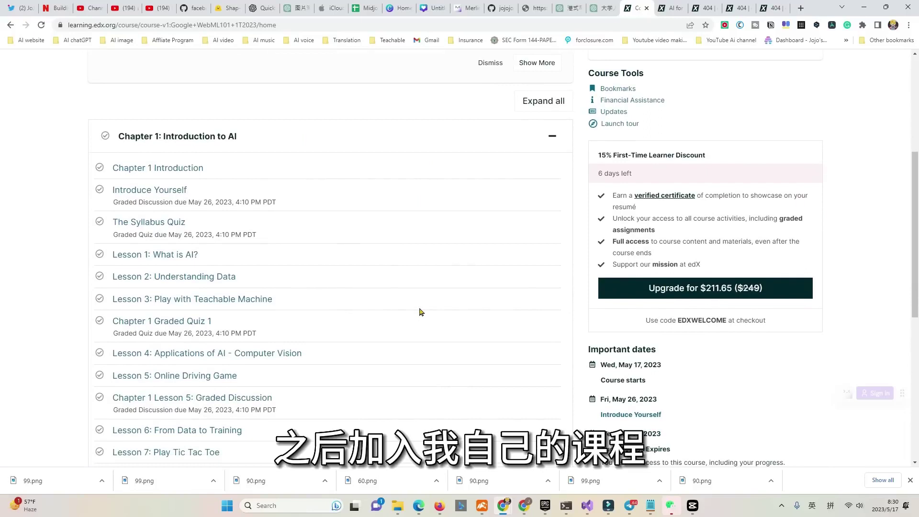
scroll(420, 311, "down", 2)
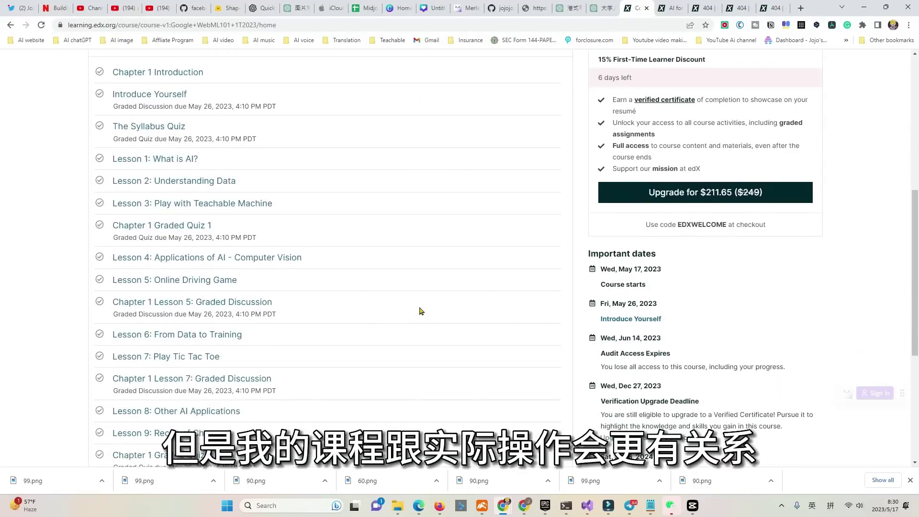
scroll(420, 311, "down", 4)
left_click(245, 316)
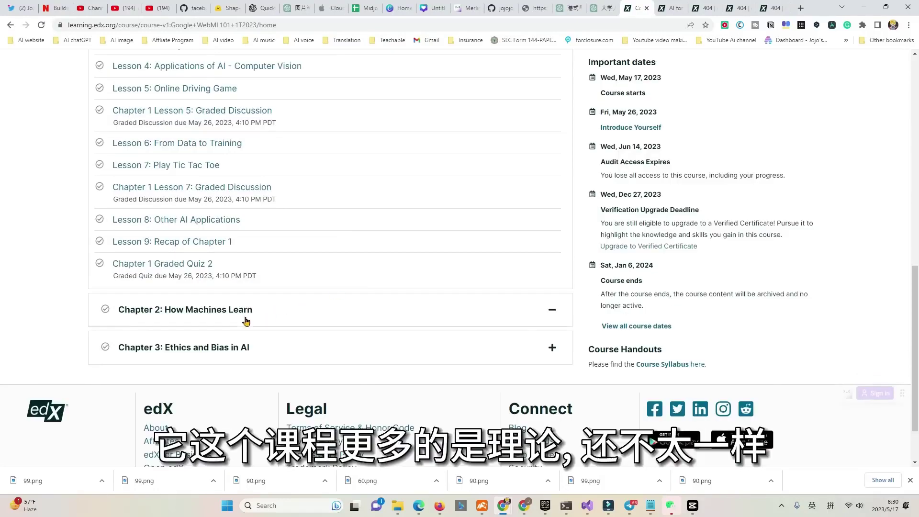
scroll(378, 275, "down", 7)
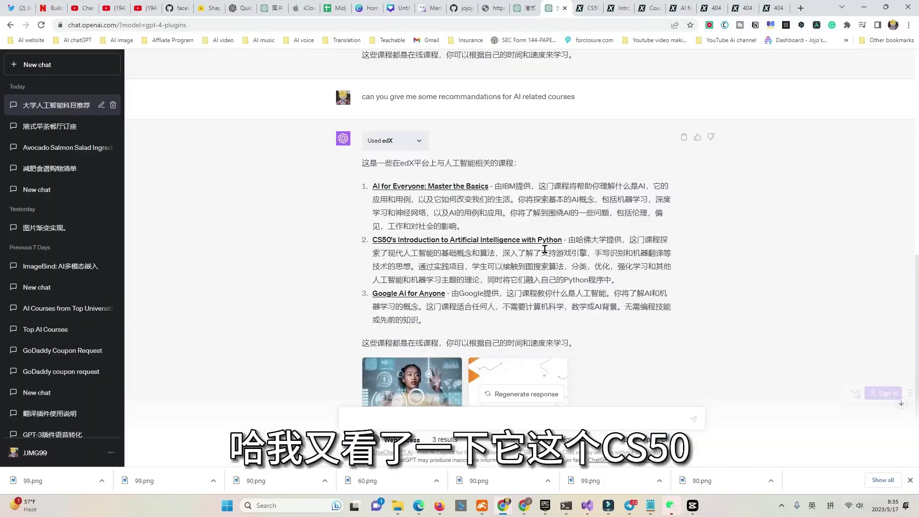
left_click(588, 8)
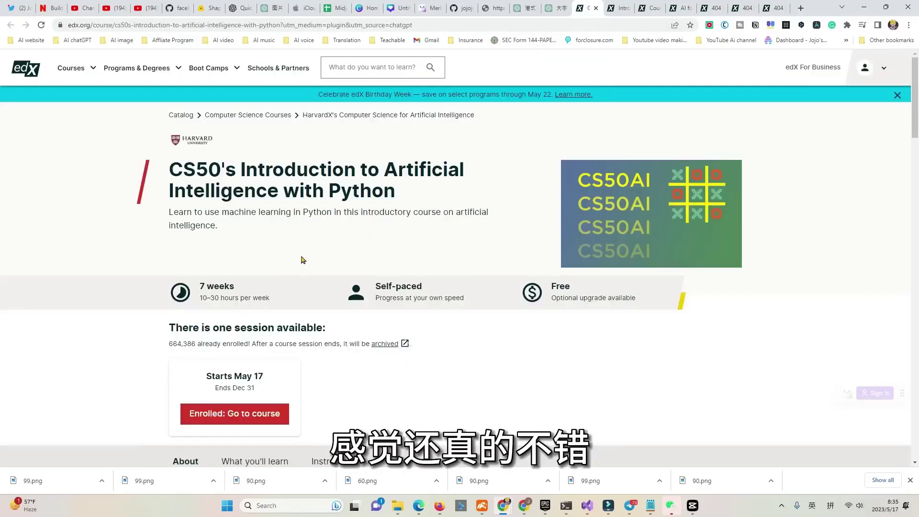
View the CS50AI Introduction lecture video (1:49:29, English with transcript) on edX.
scroll(308, 247, "down", 1)
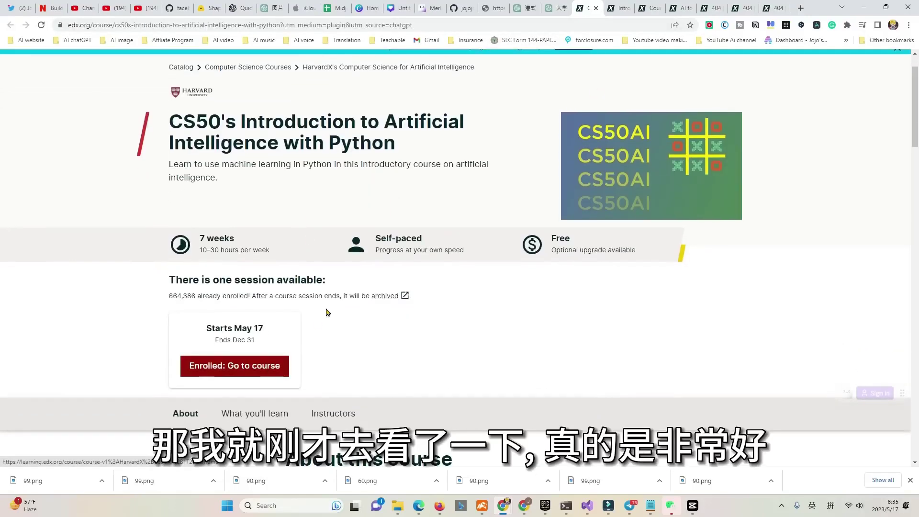
left_click(622, 10)
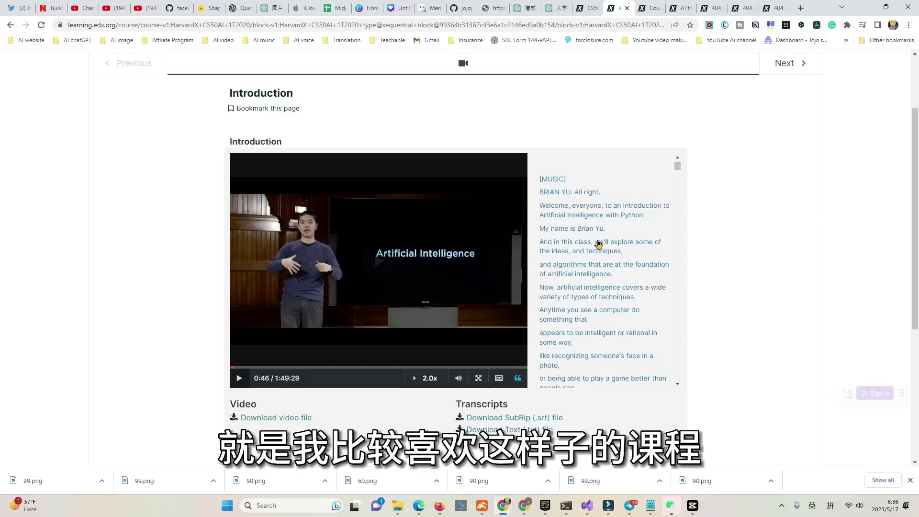
scroll(531, 216, "up", 1)
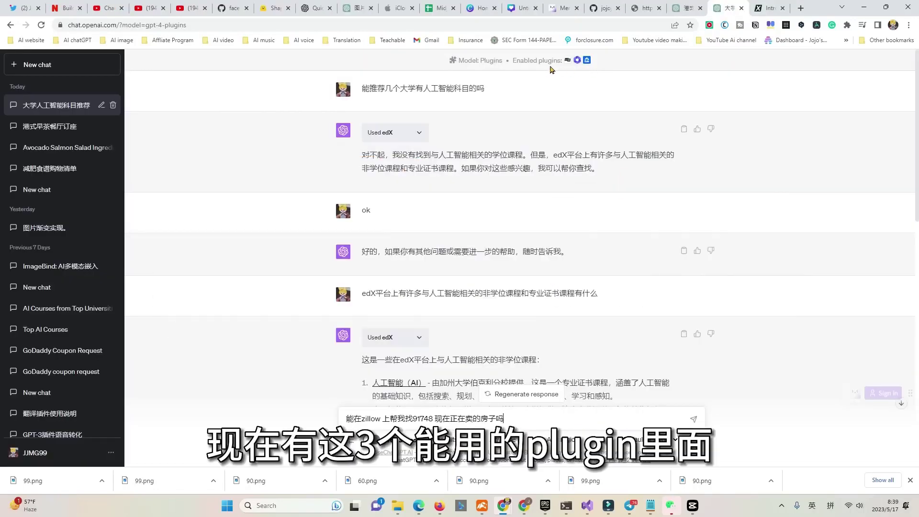
scroll(558, 312, "down", 4)
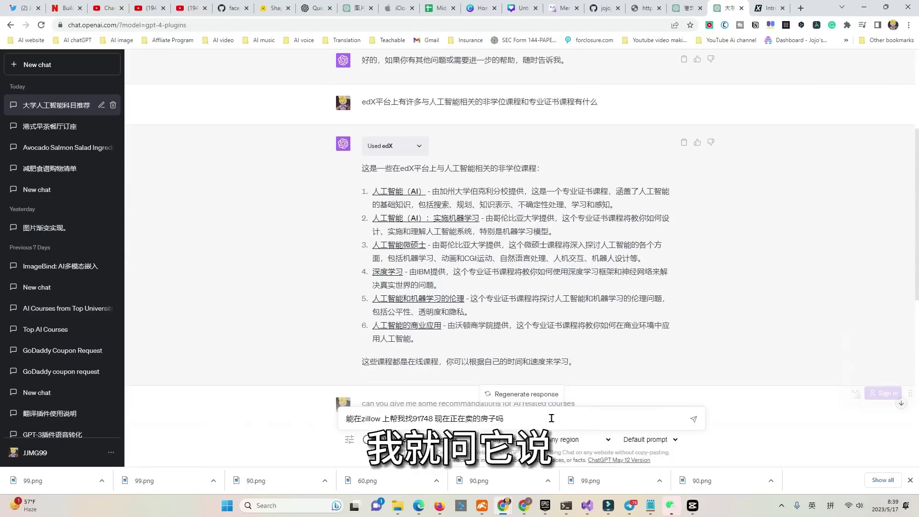
key("Return")
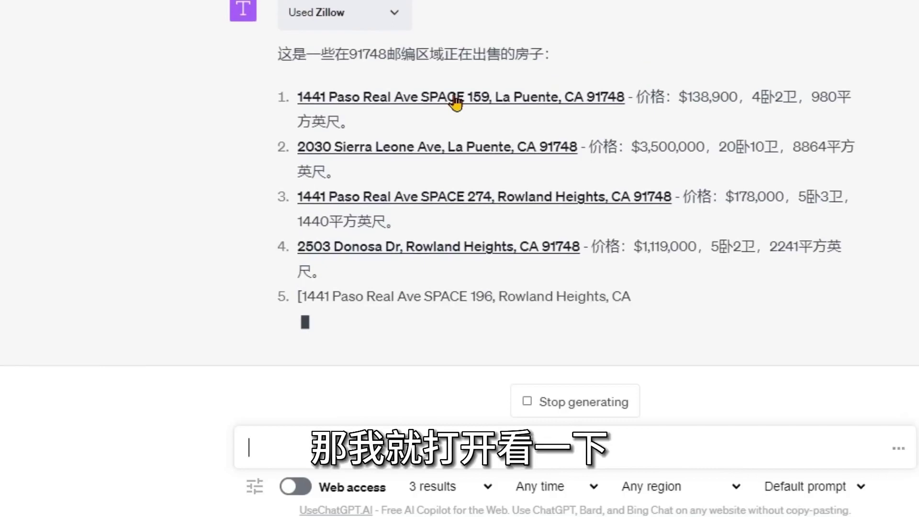
left_click(453, 92)
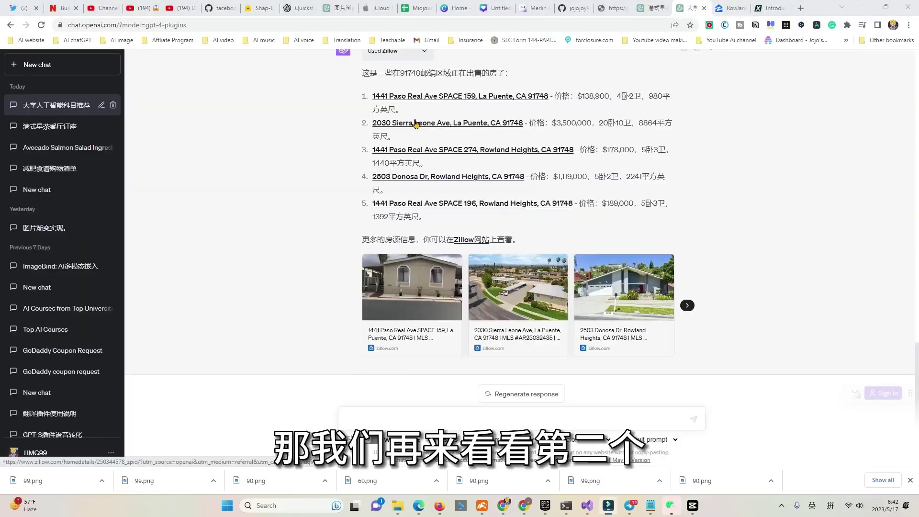
left_click(412, 120)
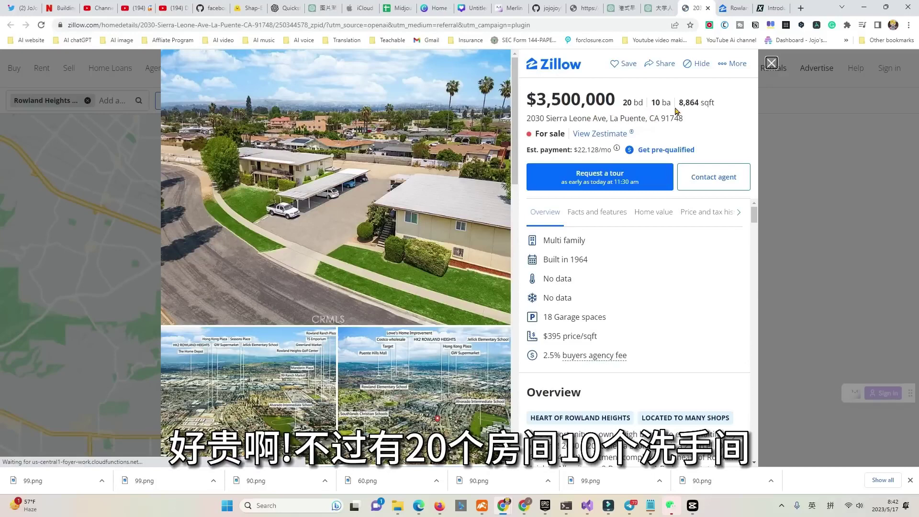
scroll(670, 244, "down", 3)
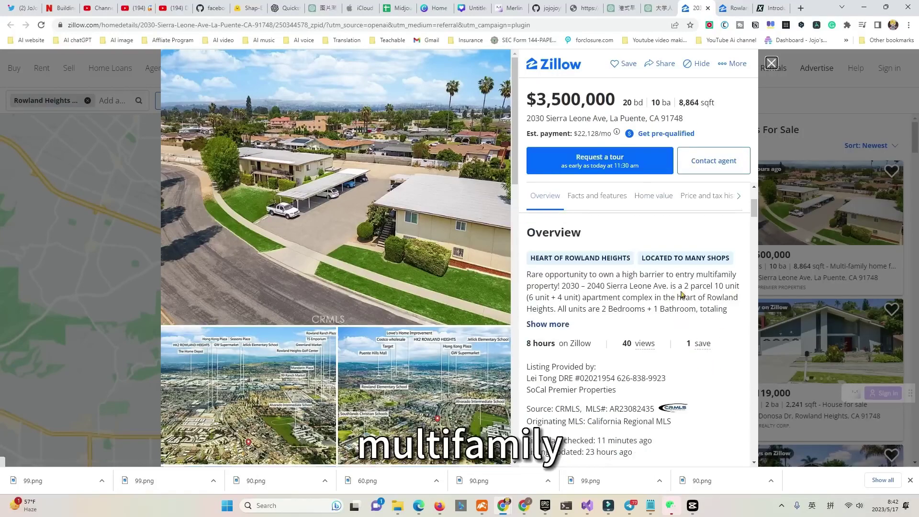
left_click(597, 195)
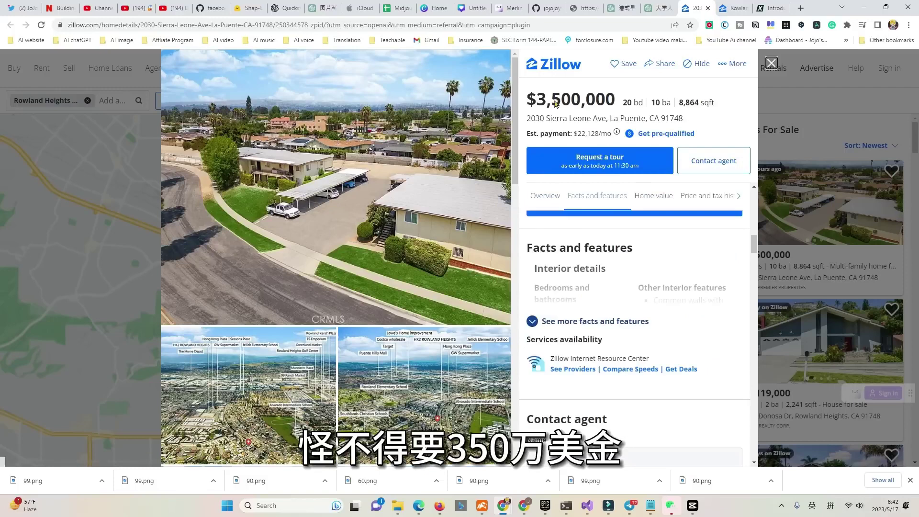
scroll(410, 247, "down", 10)
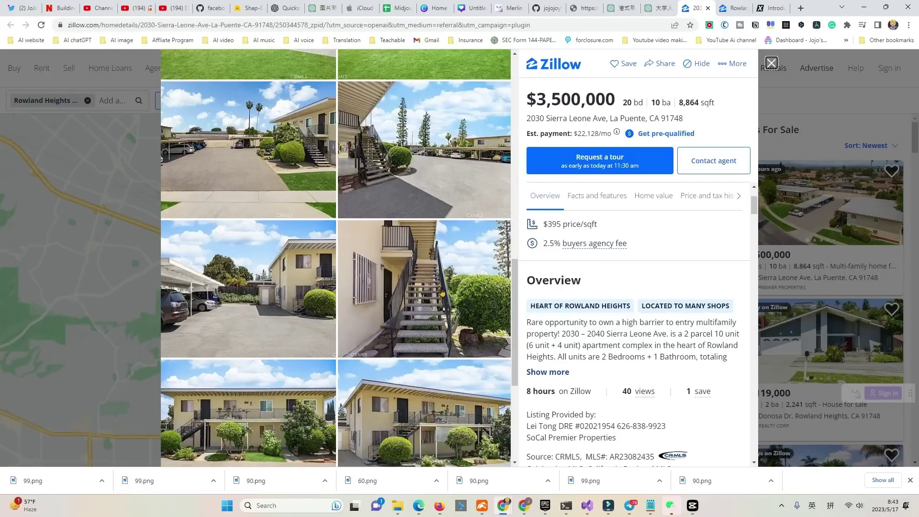
scroll(447, 297, "up", 10)
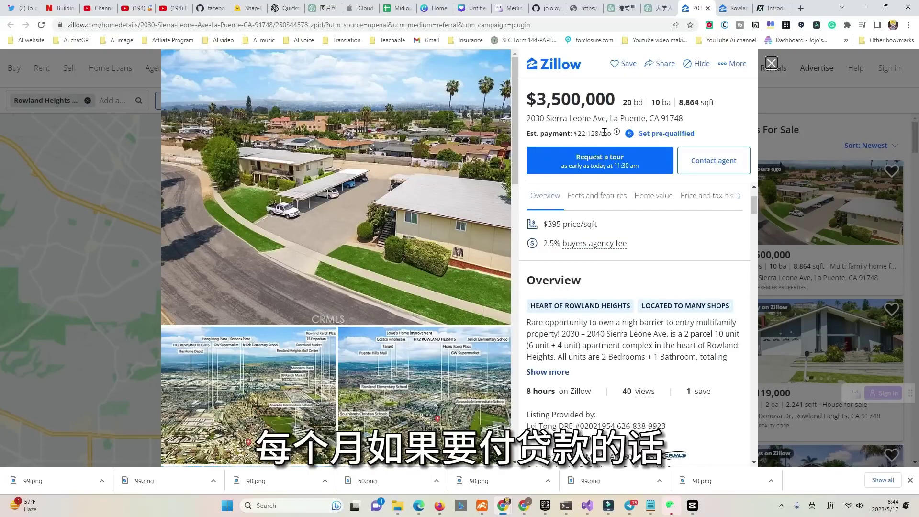
left_click_drag(603, 133, 574, 133)
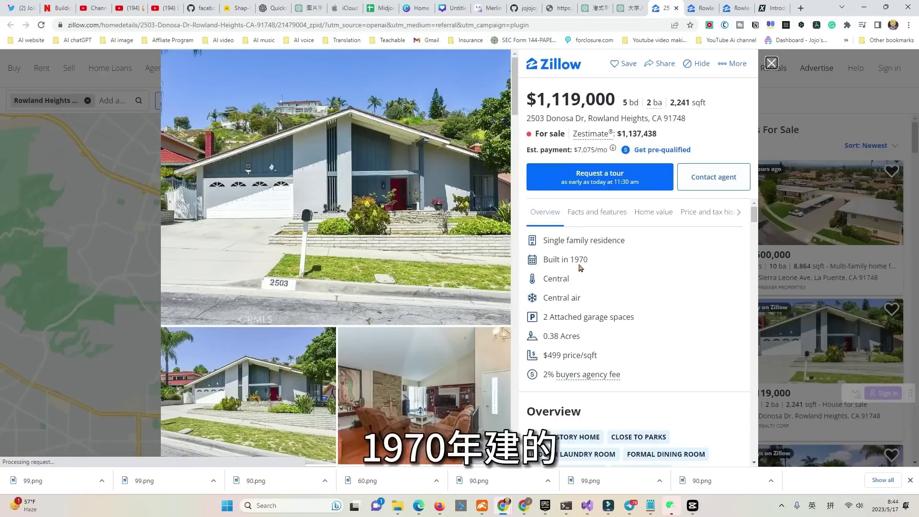
scroll(626, 276, "down", 5)
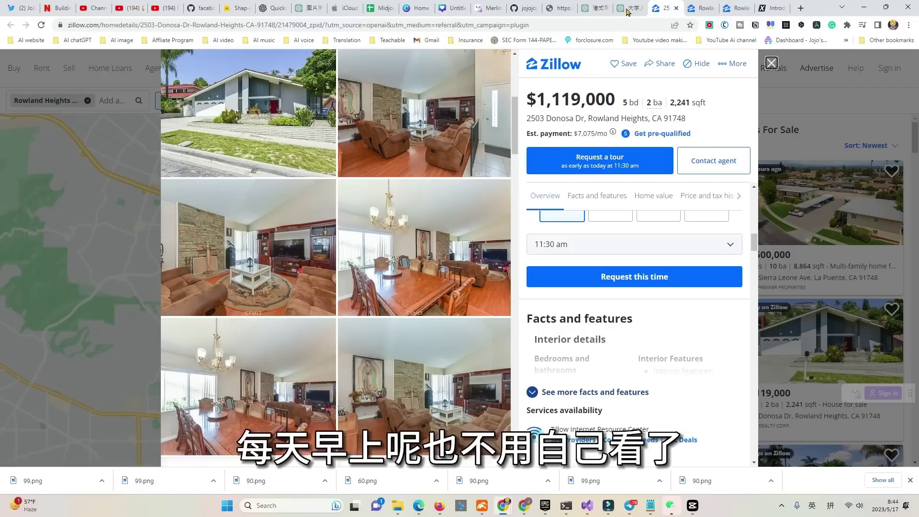
Return to ChatGPT and scroll through the Zillow listing results.
left_click(627, 8)
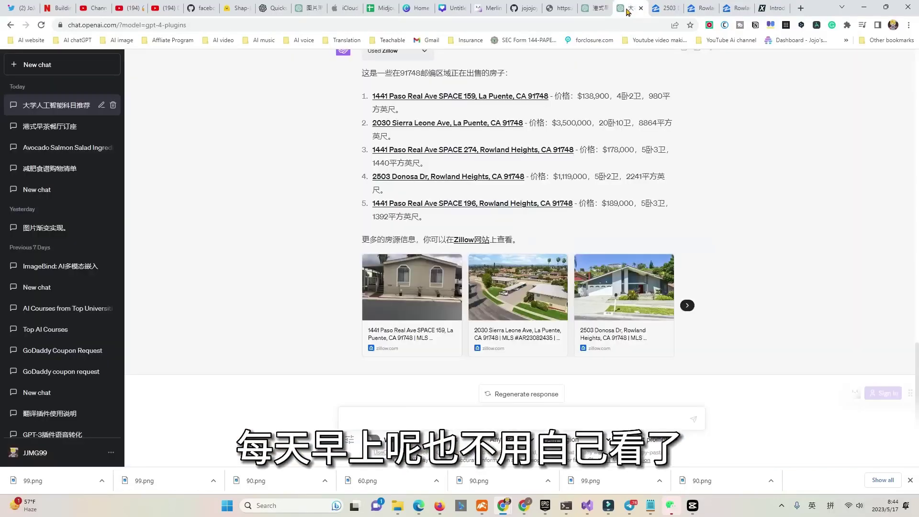
scroll(378, 321, "up", 3)
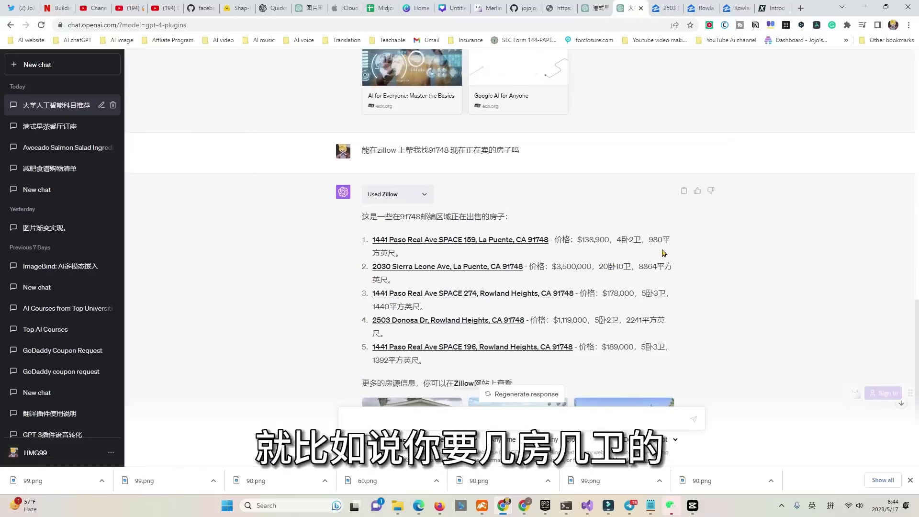
scroll(595, 210, "down", 2)
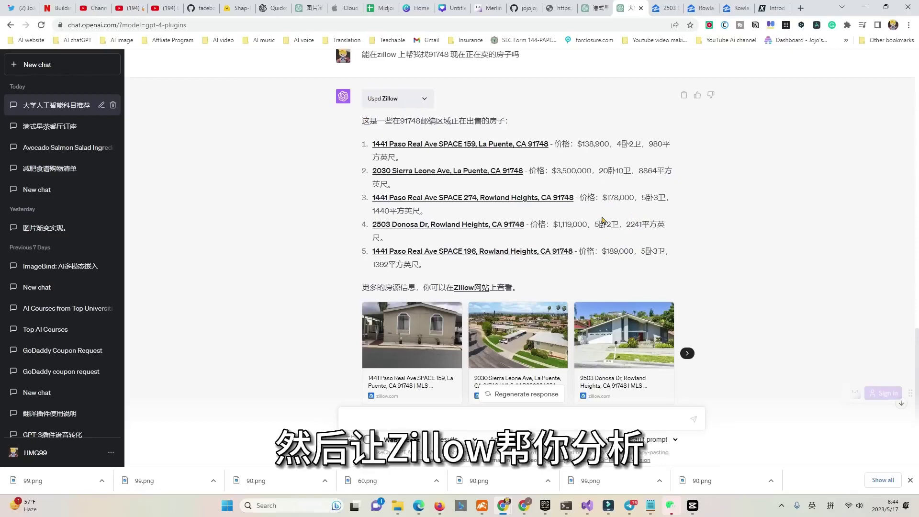
scroll(600, 268, "down", 1)
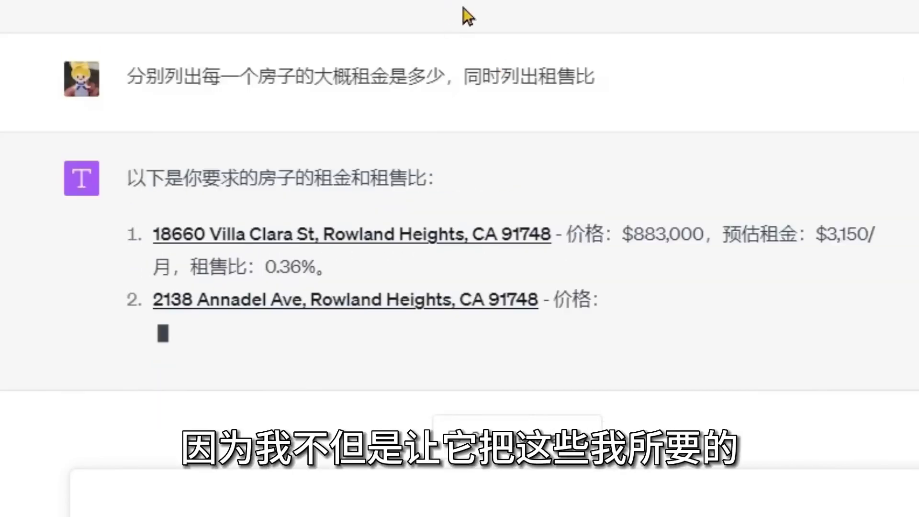
Scroll up through the rent-estimate reply for the listed houses.
scroll(463, 7, "up", 1)
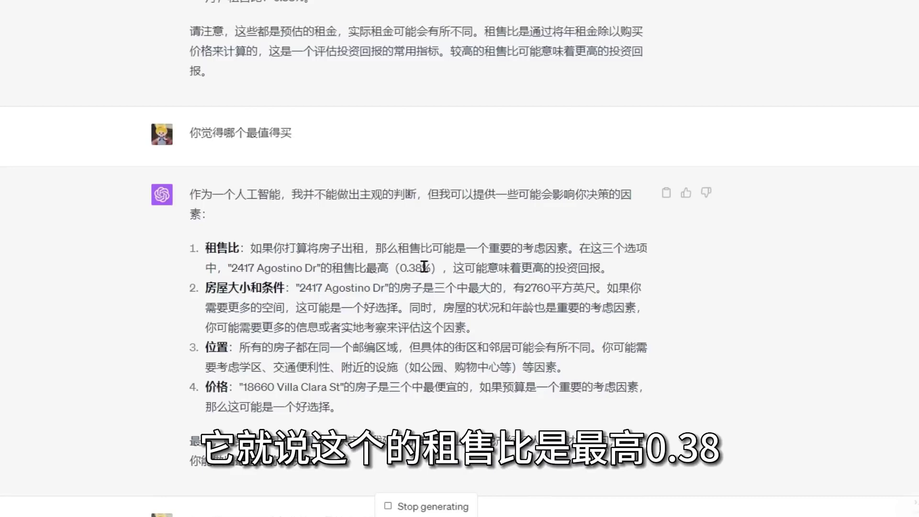
Scroll through ChatGPT's best-buy answer comparing the houses by size and price.
scroll(216, 359, "up", 2)
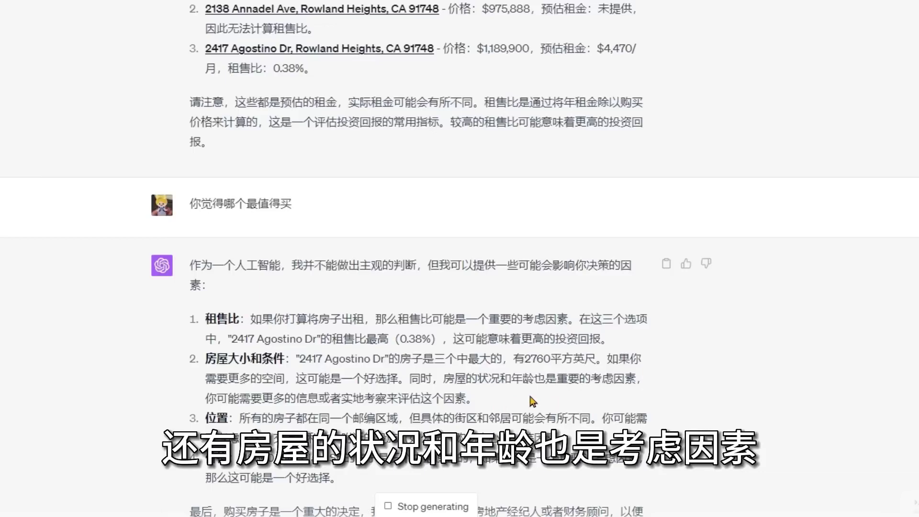
scroll(533, 401, "down", 1)
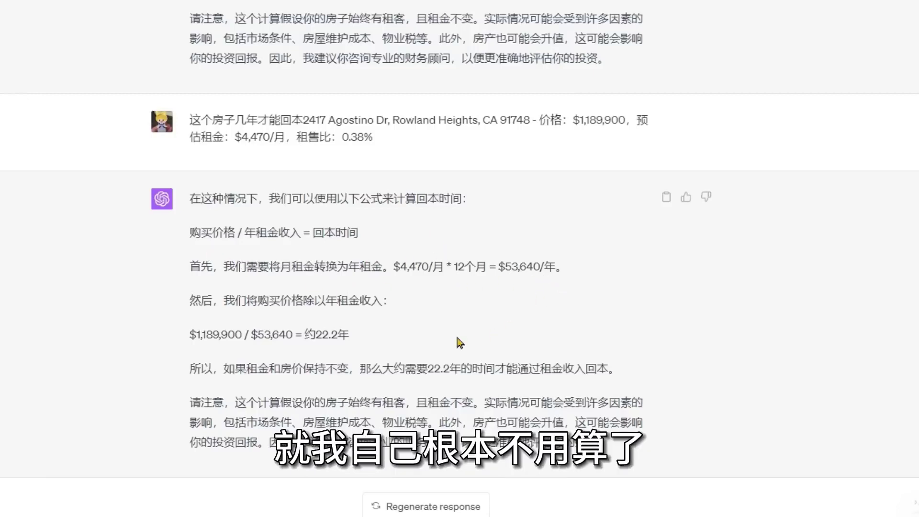
Highlight the $53,640 annual rent and 22.2-year payback figures, then clear the selection.
left_click_drag(415, 338, 315, 335)
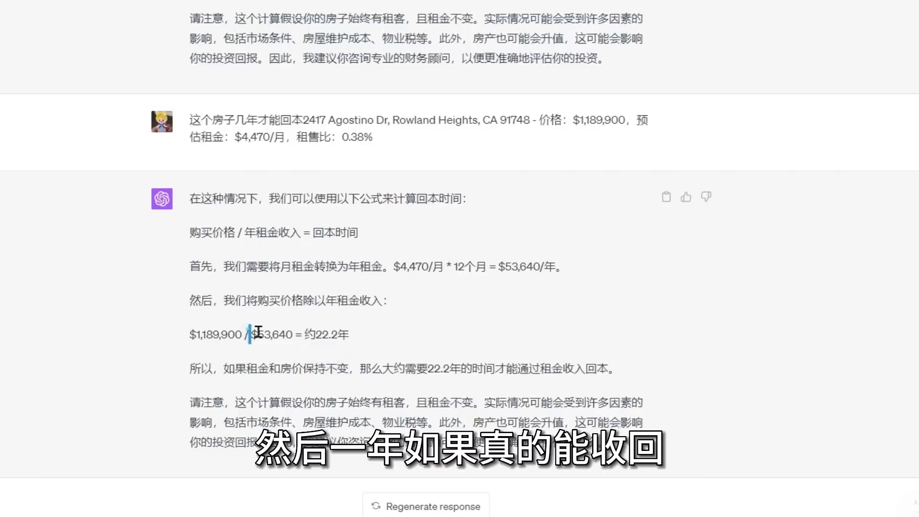
double_click(254, 334)
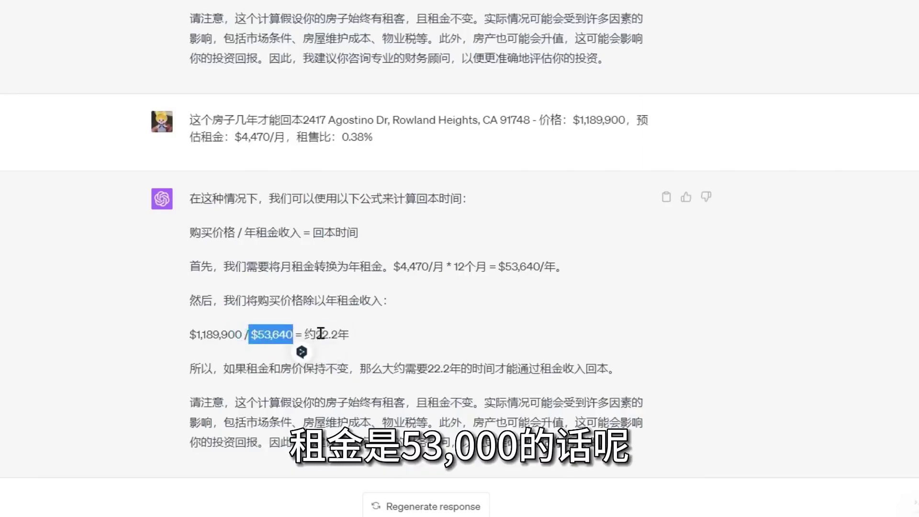
left_click_drag(355, 338, 304, 335)
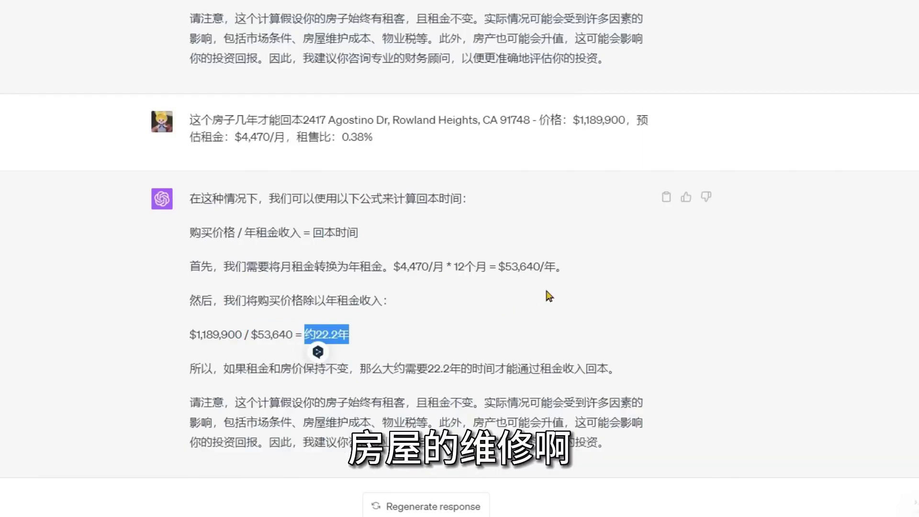
left_click(230, 427)
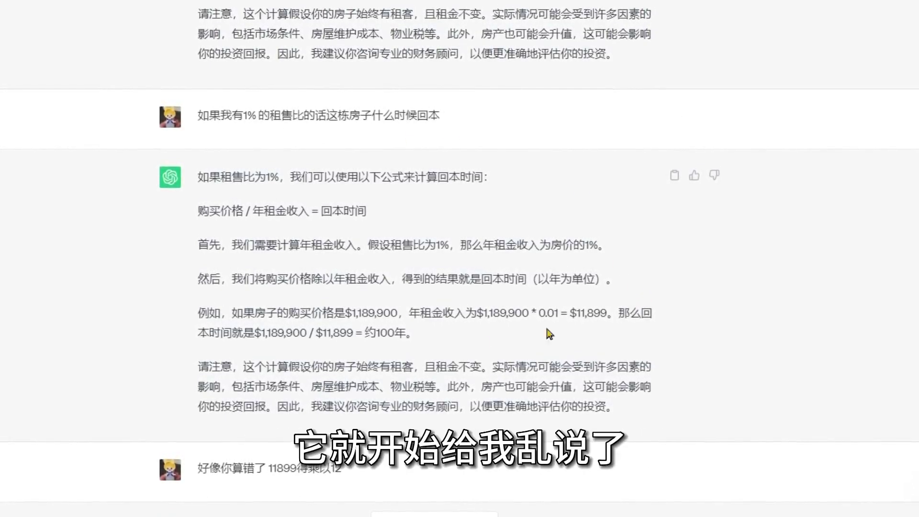
Review the corrected payback replies, then open Google Bard at bard.google.com in a new tab.
scroll(527, 316, "down", 15)
scroll(536, 302, "down", 10)
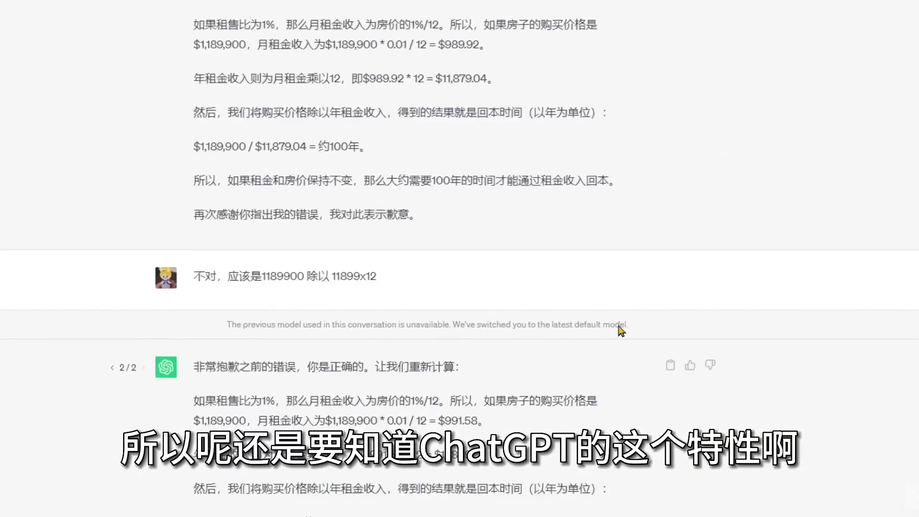
scroll(627, 354, "down", 4)
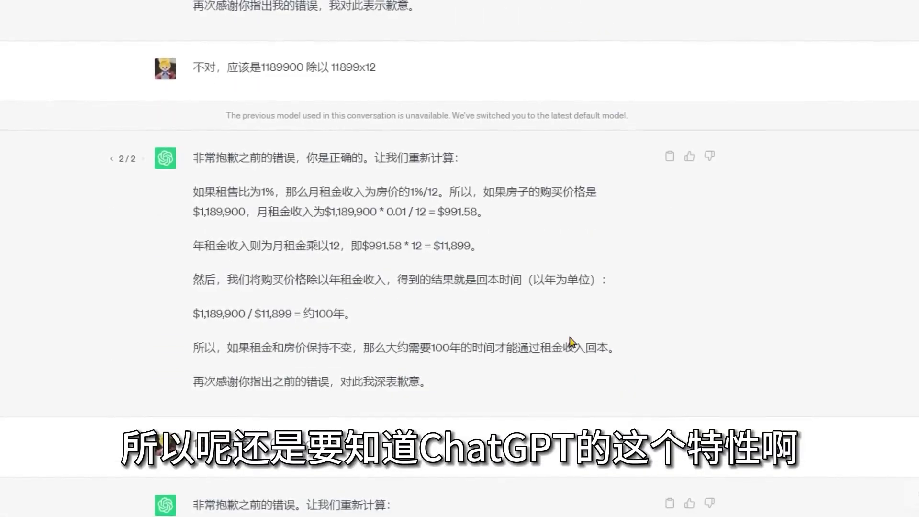
scroll(565, 311, "down", 2)
scroll(562, 293, "down", 12)
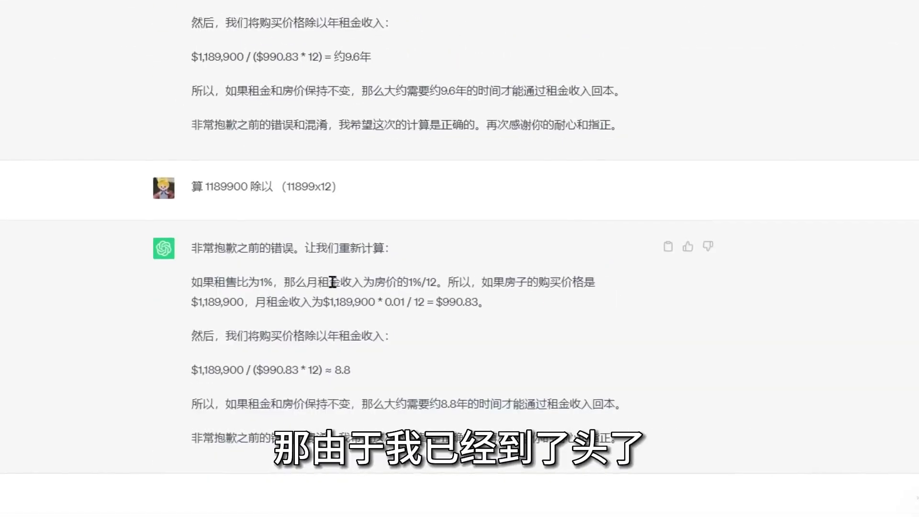
scroll(442, 271, "up", 12)
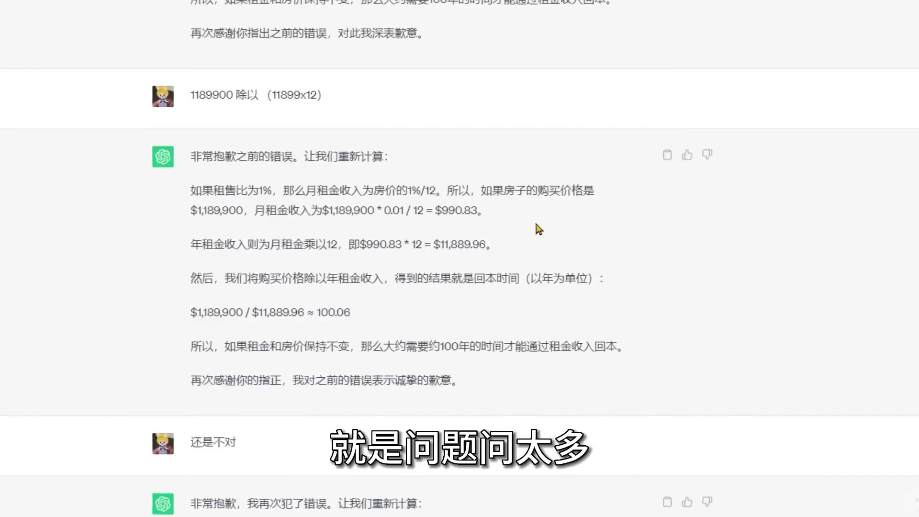
scroll(652, 168, "up", 9)
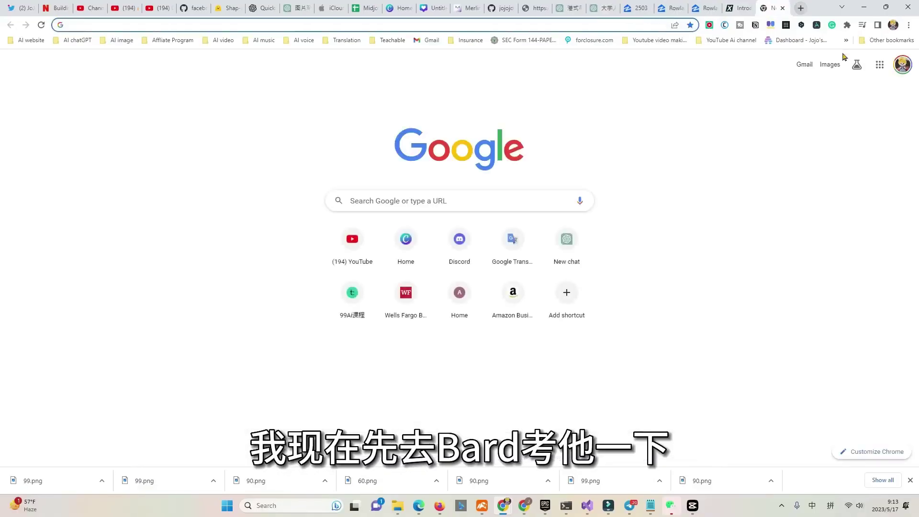
type("bard.google.com")
key("Return")
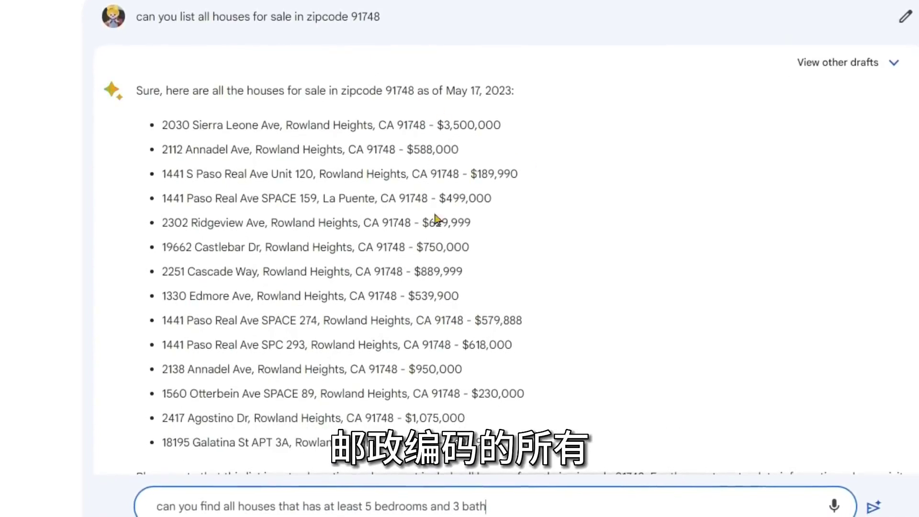
Ask Bard for Rowland Heights houses with at least 5 bedrooms and 3 baths.
scroll(417, 170, "down", 2)
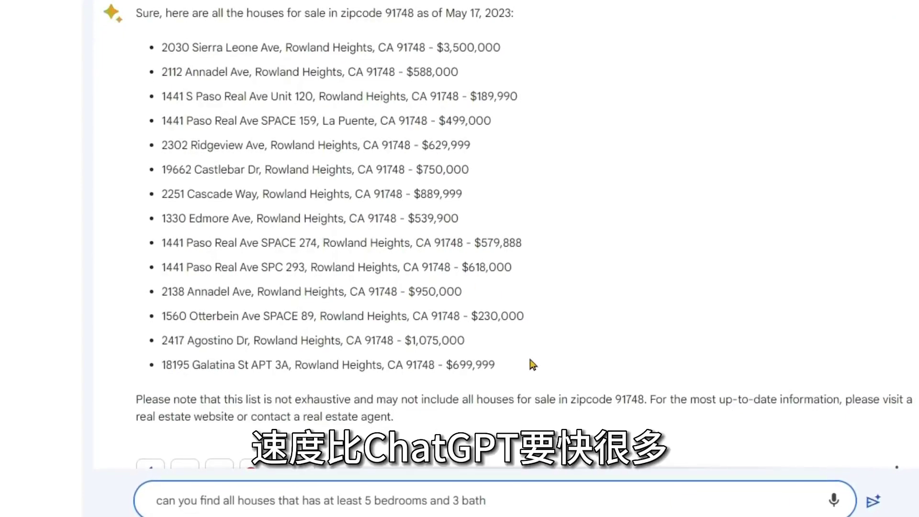
left_click(565, 492)
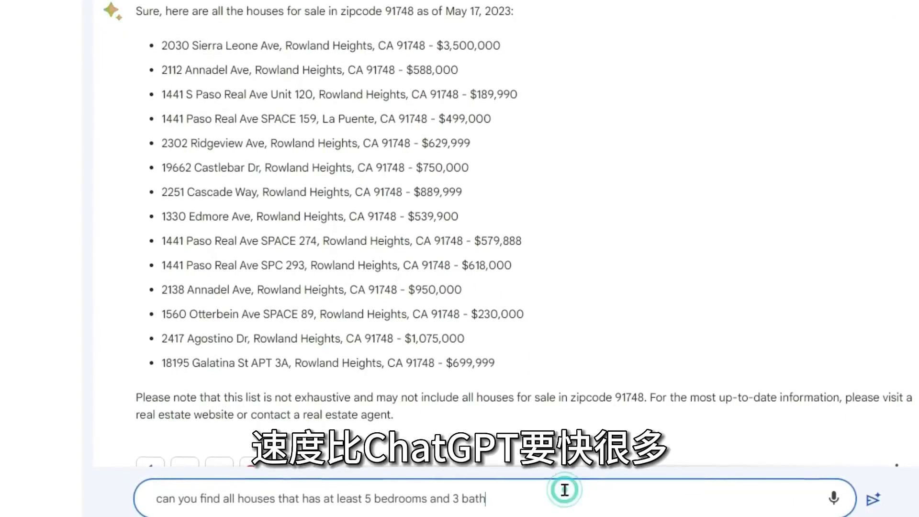
key("Return")
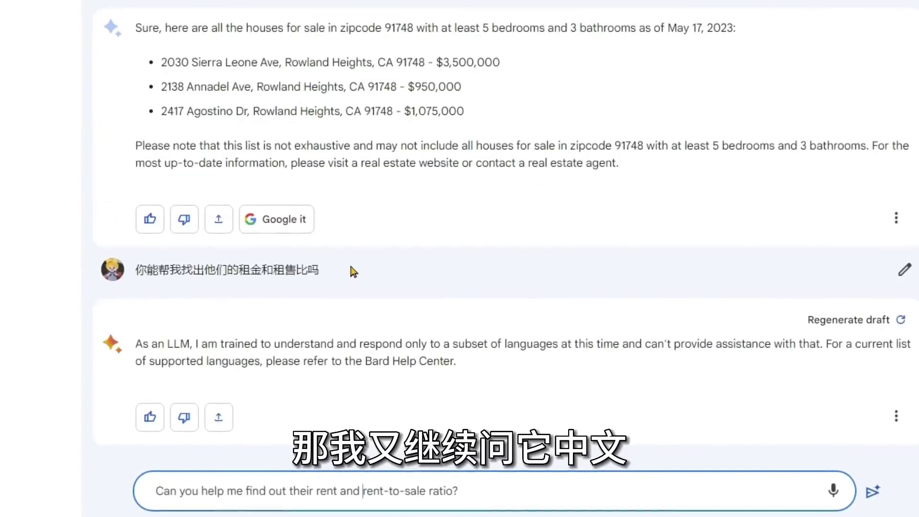
Ask Bard for estimated rents and rent-to-sale ratios for the three house addresses, then read the replies.
key("Return")
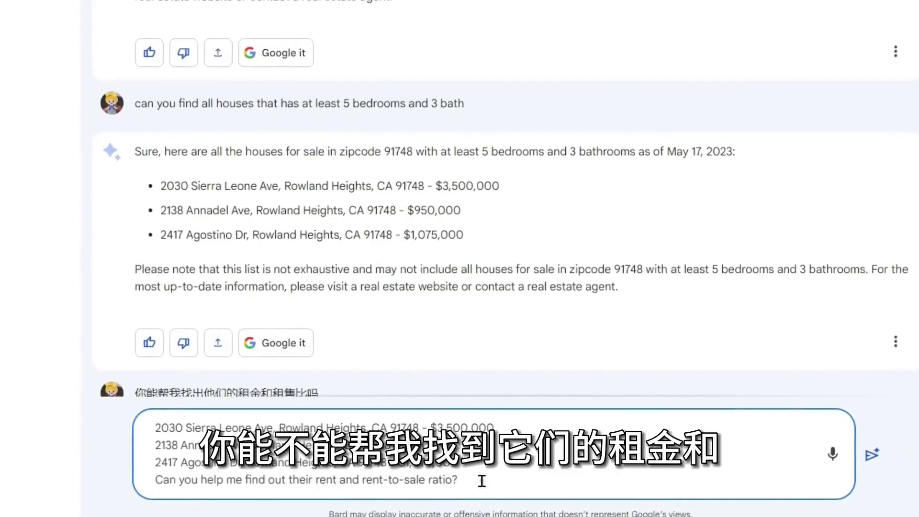
key("Return")
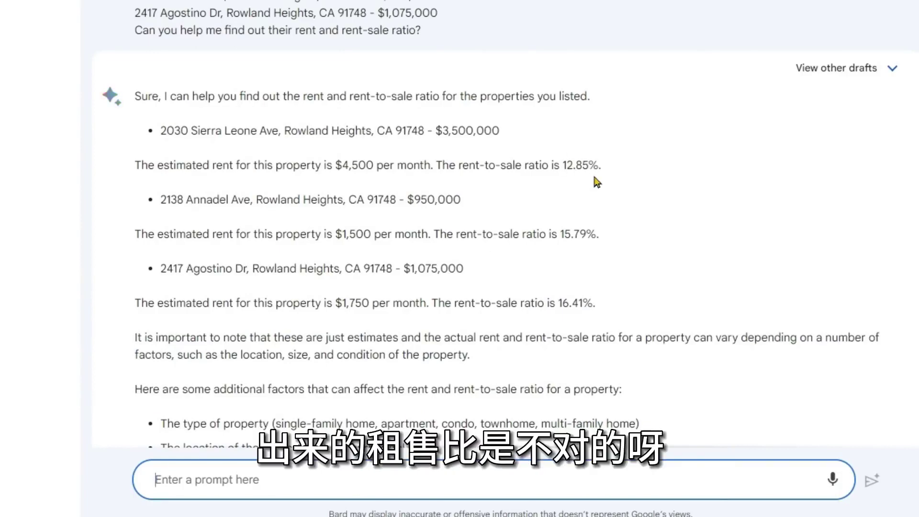
scroll(596, 181, "down", 2)
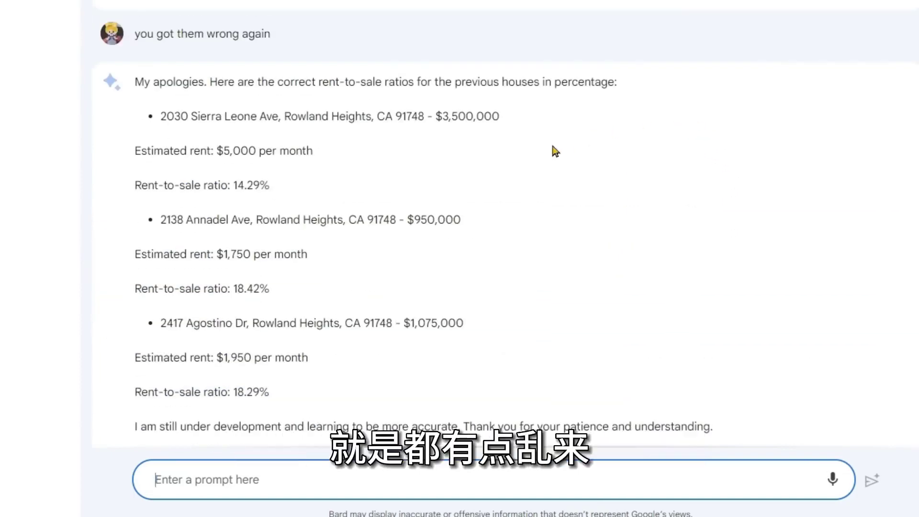
scroll(556, 152, "down", 5)
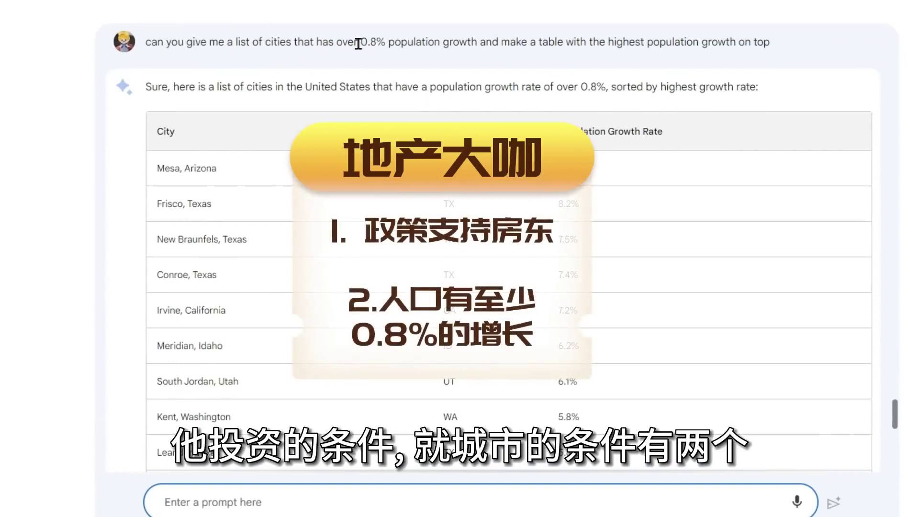
Highlight the 0.8% growth criterion, then review Bard's growth tables and 20-city landlord-friendly table.
mouse_move(358, 44)
left_mouse_down()
mouse_move(441, 45)
mouse_move(454, 58)
mouse_move(477, 48)
left_mouse_up()
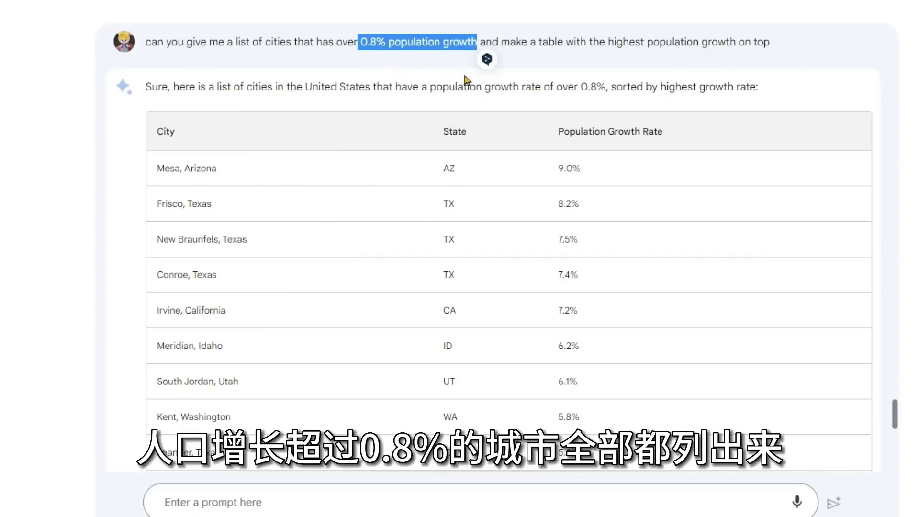
scroll(632, 219, "down", 2)
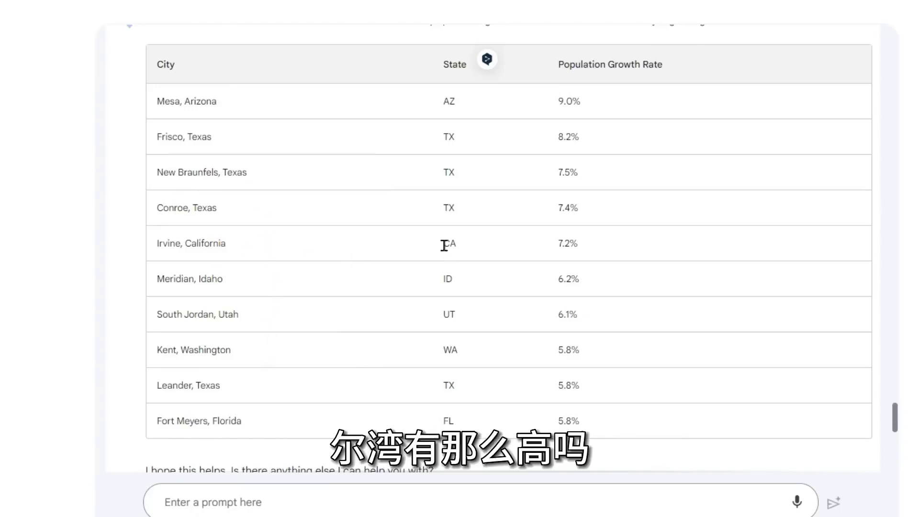
scroll(472, 239, "down", 4)
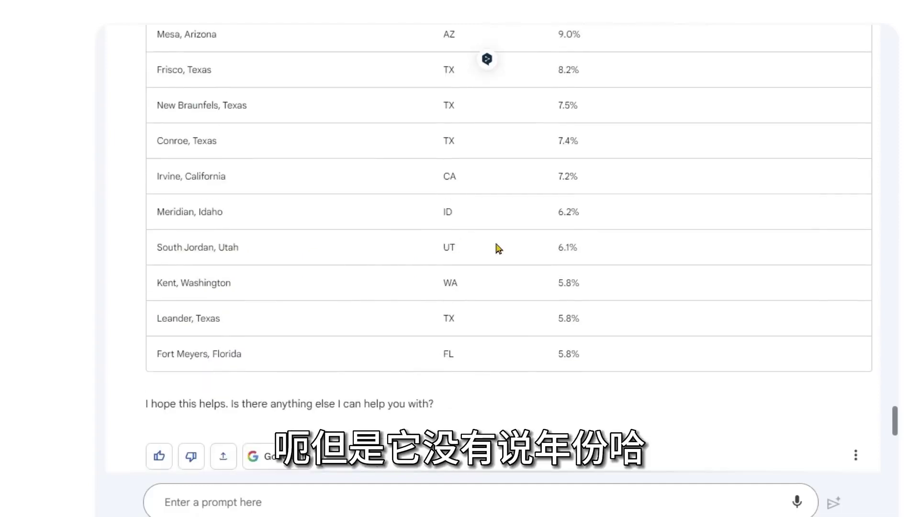
scroll(496, 244, "down", 1)
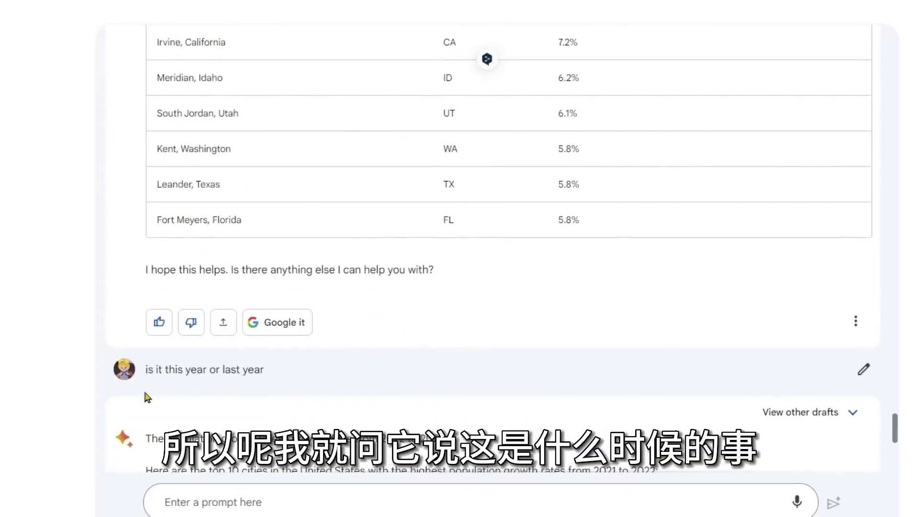
scroll(297, 379, "down", 2)
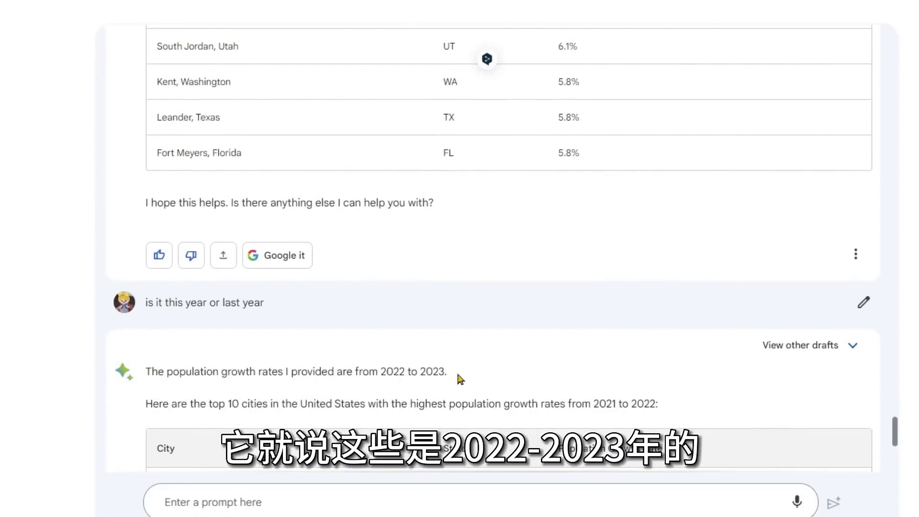
scroll(502, 361, "down", 2)
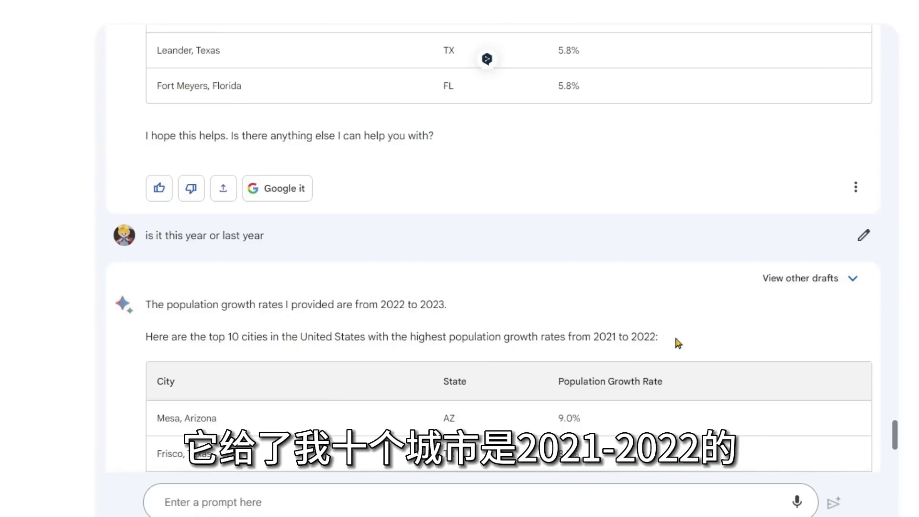
scroll(690, 343, "down", 5)
scroll(421, 325, "up", 1)
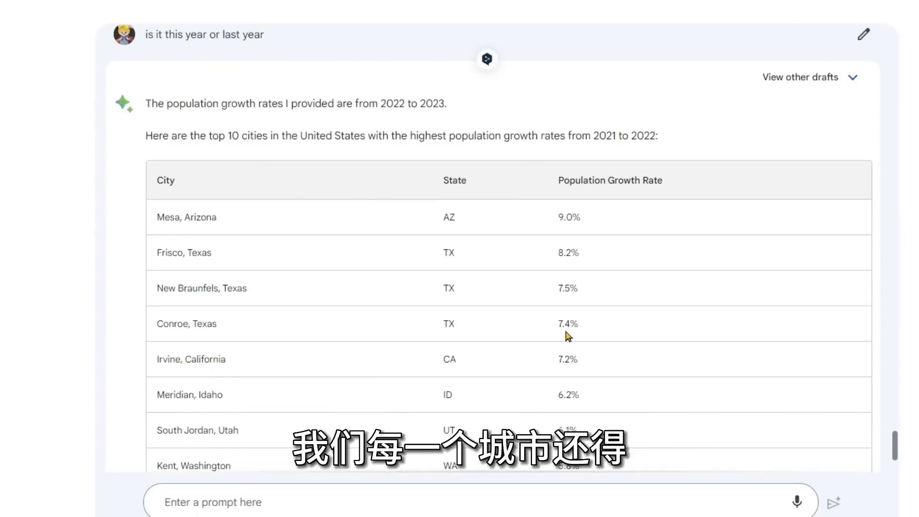
scroll(565, 331, "up", 4)
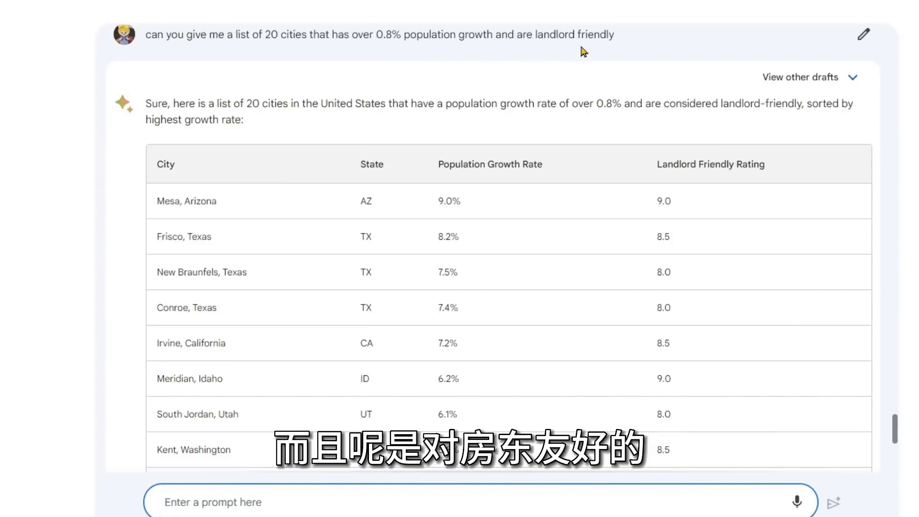
scroll(495, 223, "down", 1)
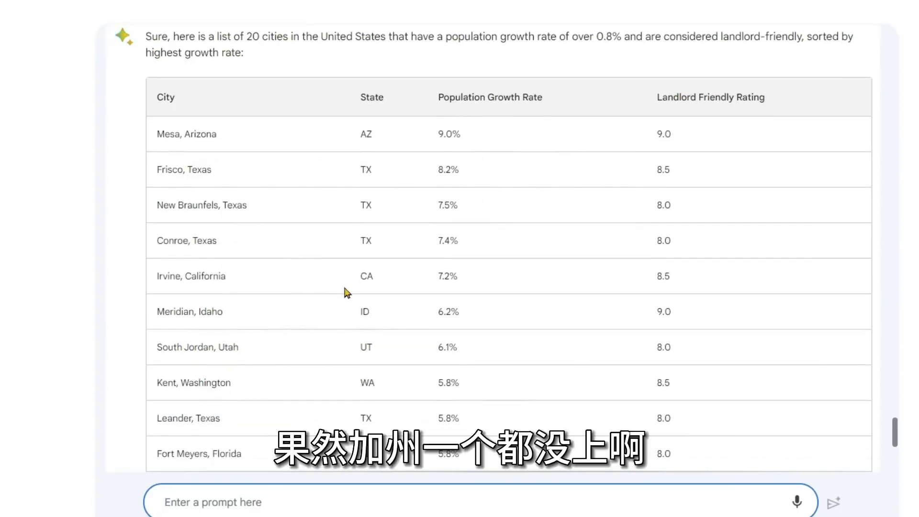
scroll(347, 293, "down", 1)
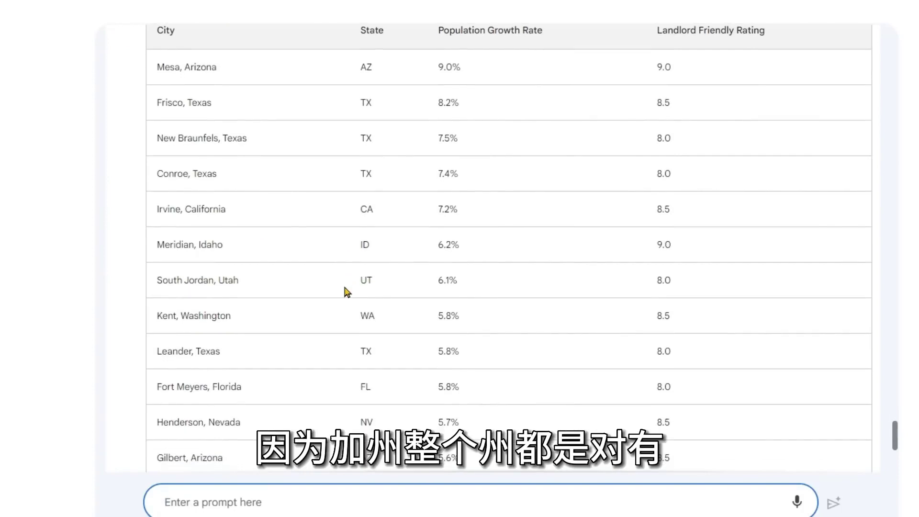
scroll(346, 289, "down", 3)
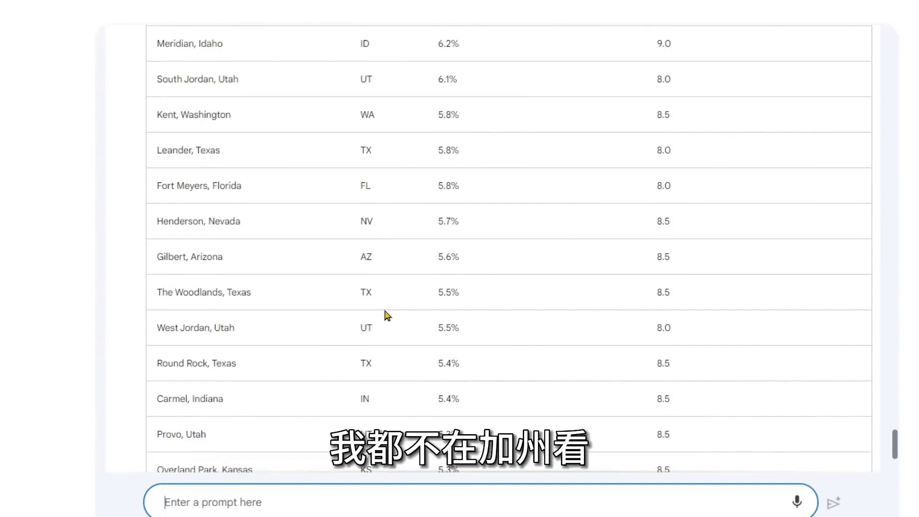
scroll(383, 307, "up", 5)
triple_click(244, 343)
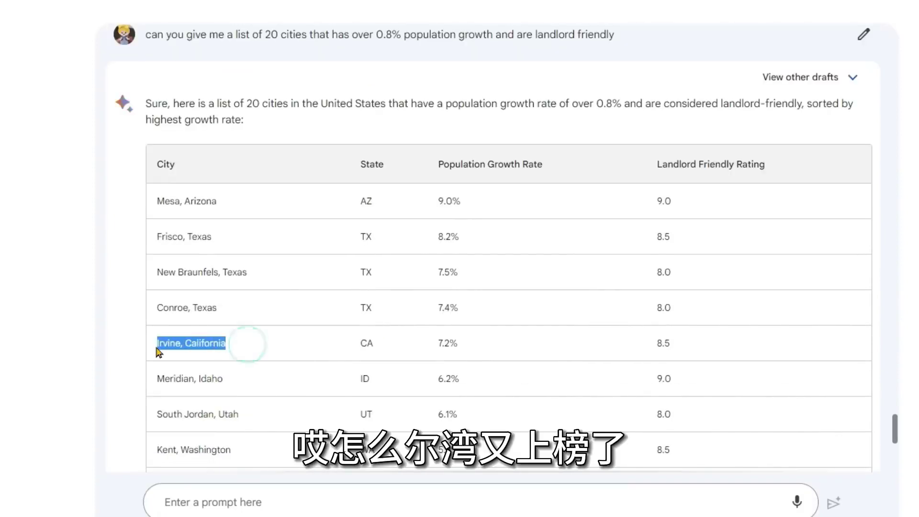
left_click(304, 344)
left_click(491, 345)
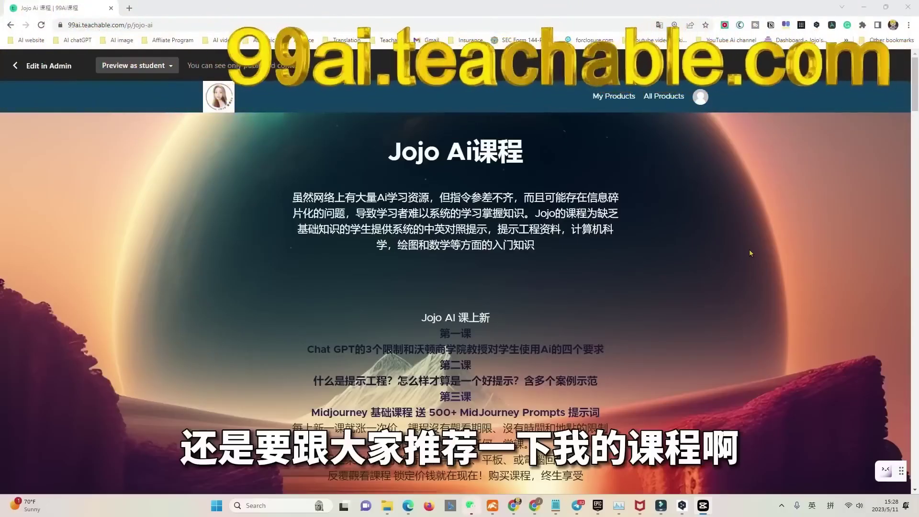
Scroll the 99ai Teachable page past the bio and pain points to the course cards.
scroll(750, 253, "down", 2)
scroll(755, 252, "down", 12)
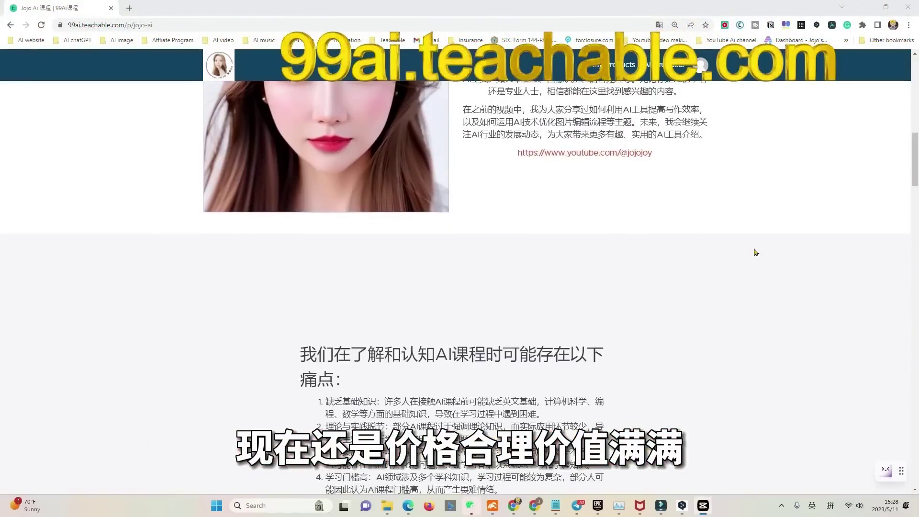
scroll(755, 252, "down", 5)
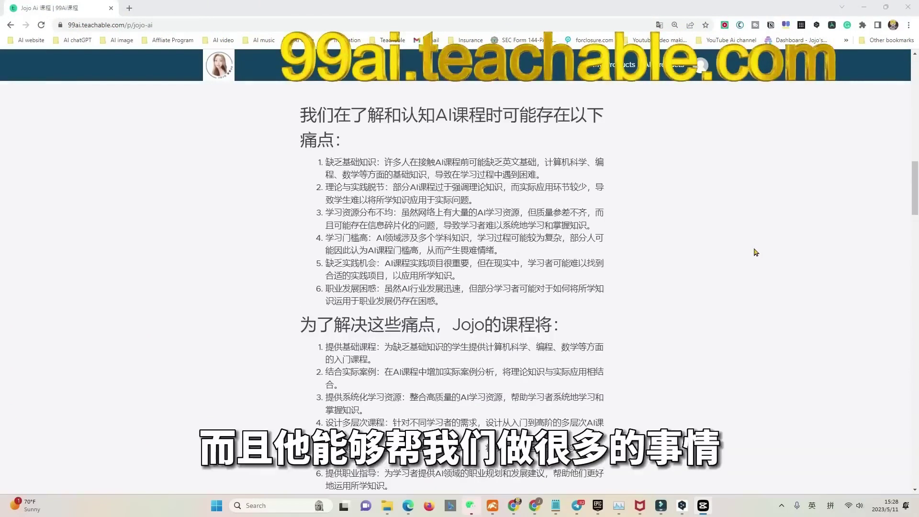
scroll(755, 252, "up", 1)
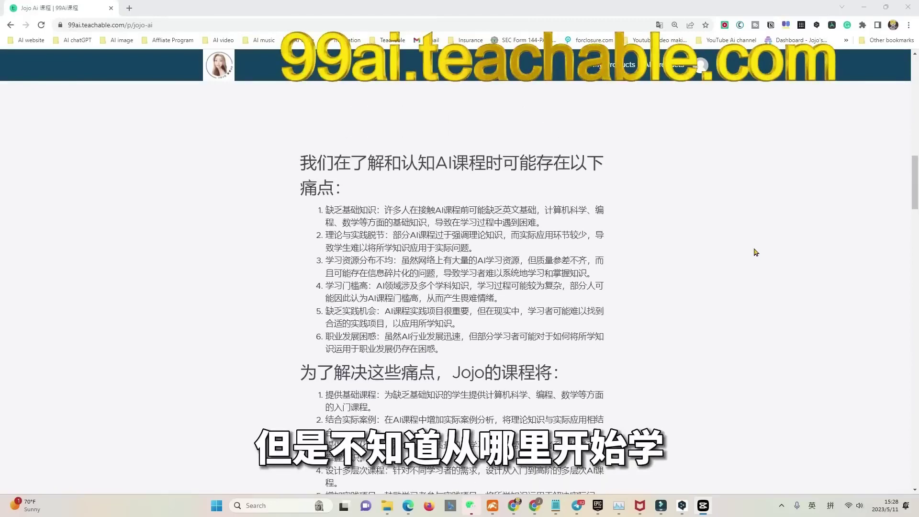
scroll(755, 252, "up", 1)
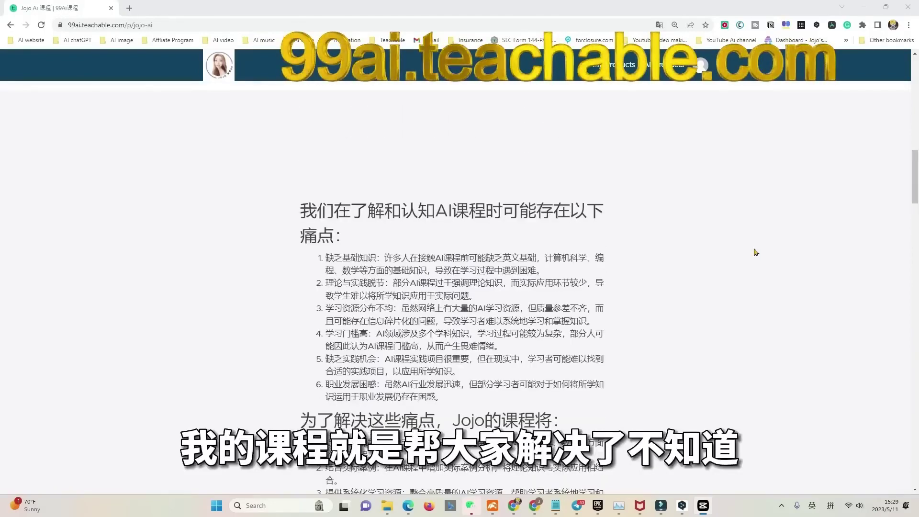
scroll(755, 252, "up", 5)
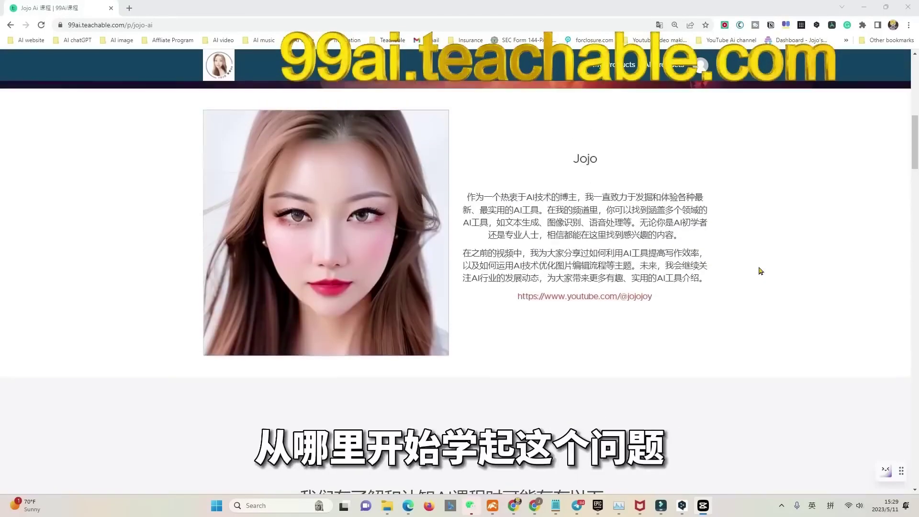
scroll(761, 271, "up", 8)
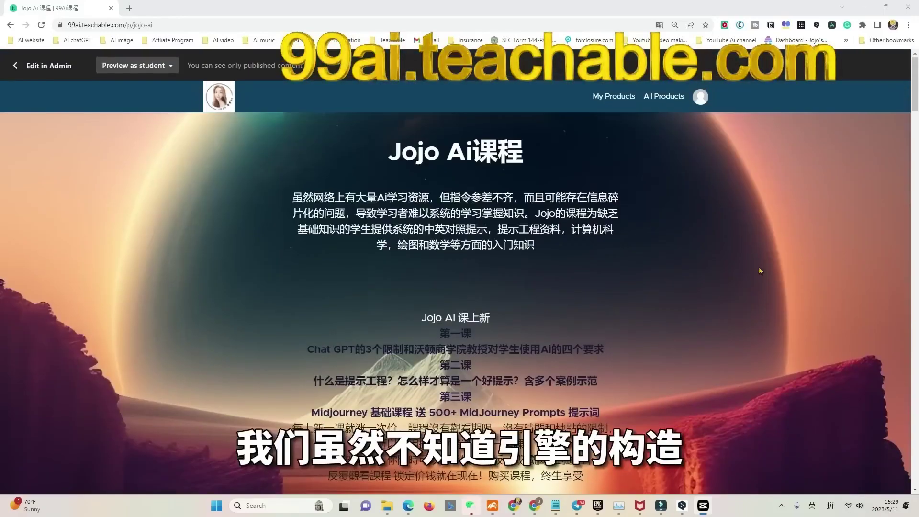
scroll(759, 271, "down", 3)
scroll(759, 271, "down", 6)
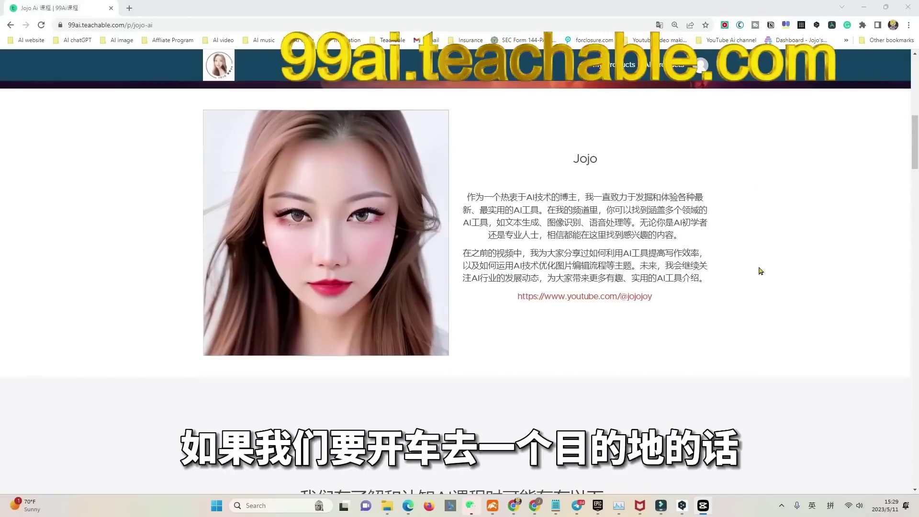
scroll(760, 271, "down", 2)
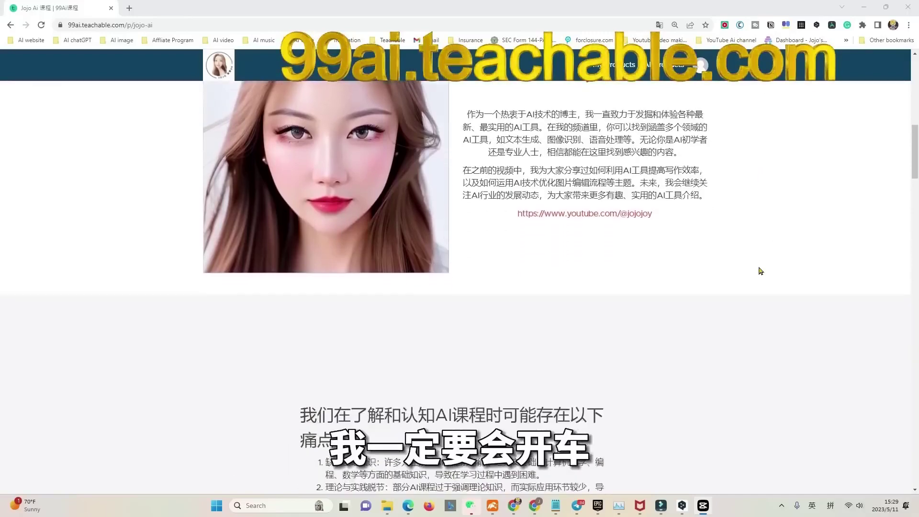
scroll(760, 271, "down", 2)
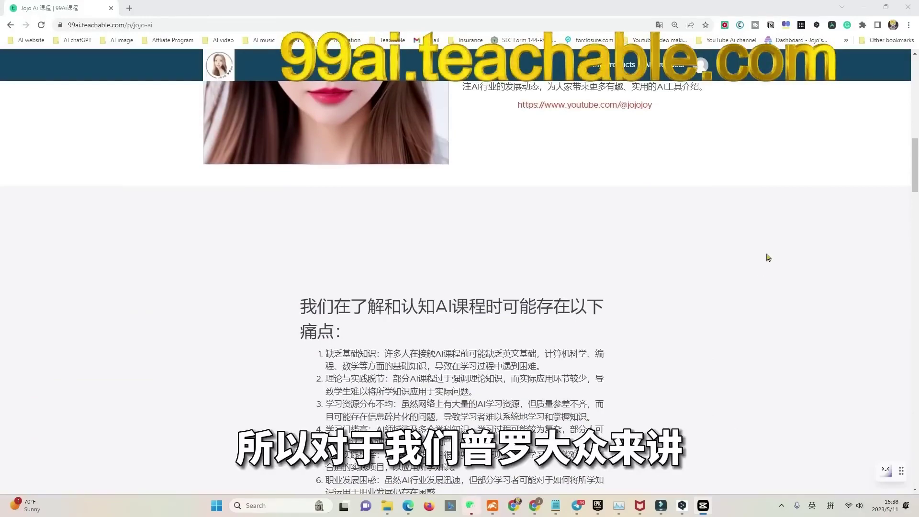
scroll(767, 257, "down", 10)
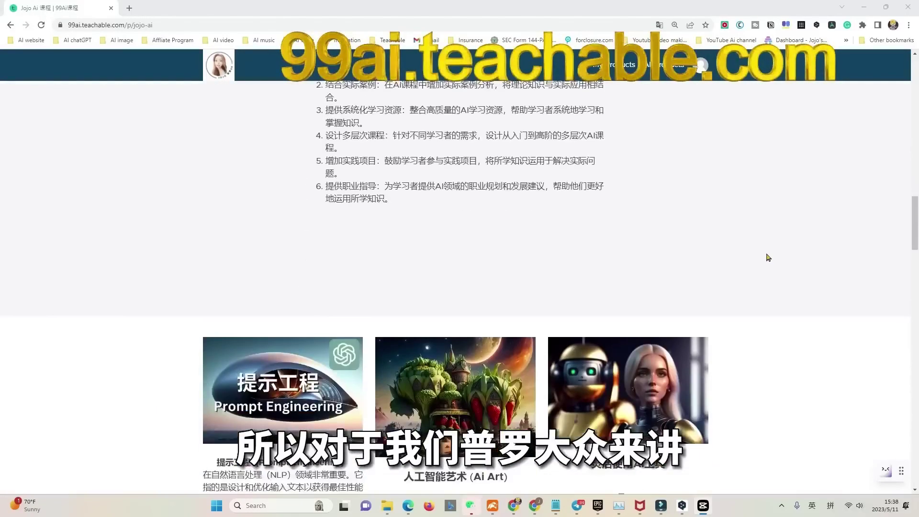
scroll(767, 257, "down", 3)
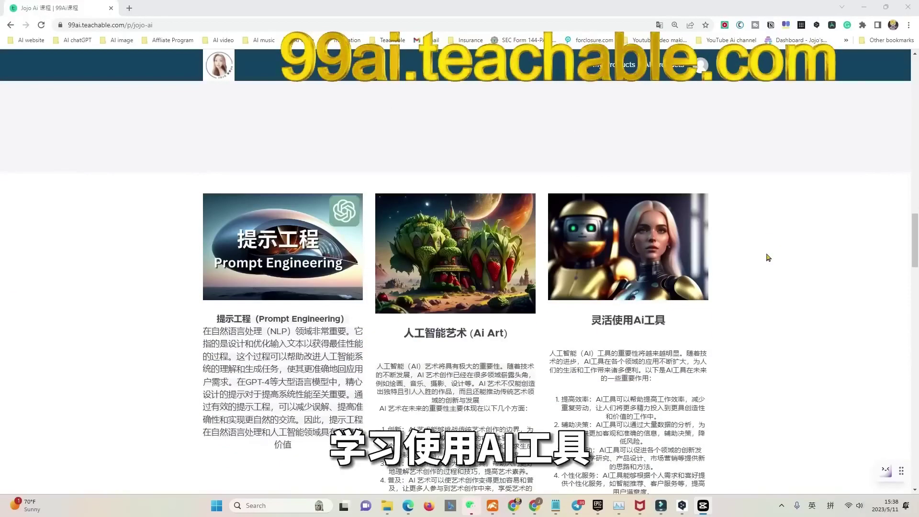